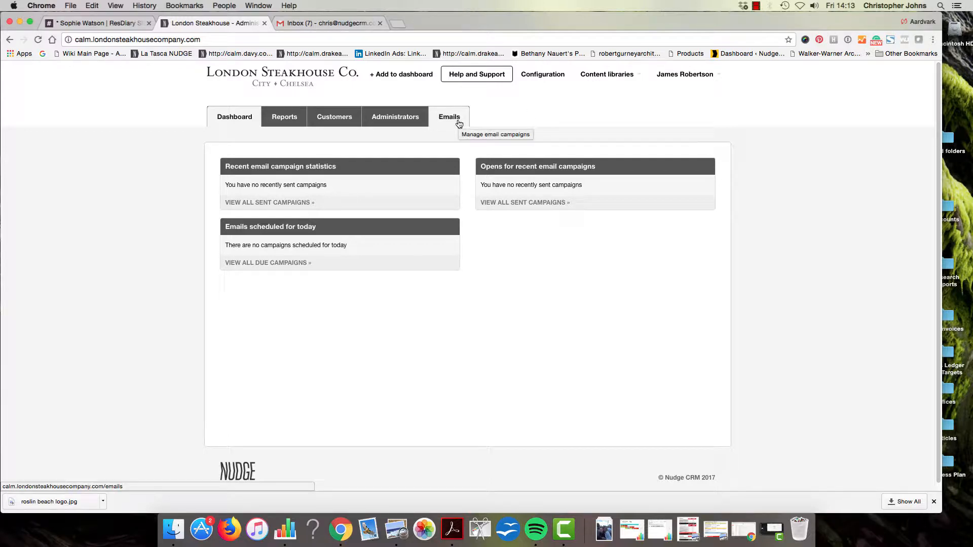
Go to the Emails campaign list and start creating a new campaign
left_click(459, 123)
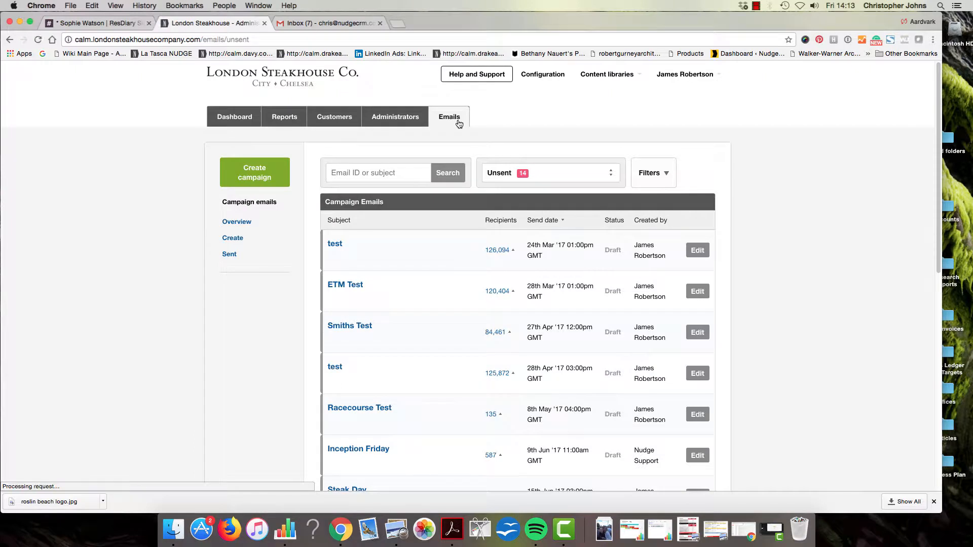
left_click(274, 183)
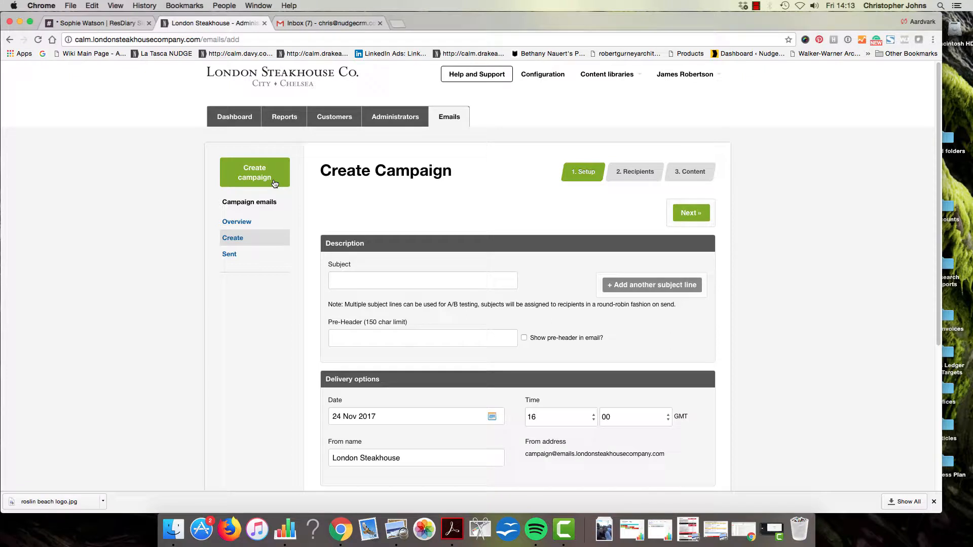
Enter two A/B subject lines, 'Friday Test' and 'Test Friday'
left_click(436, 283)
type("Friday Te")
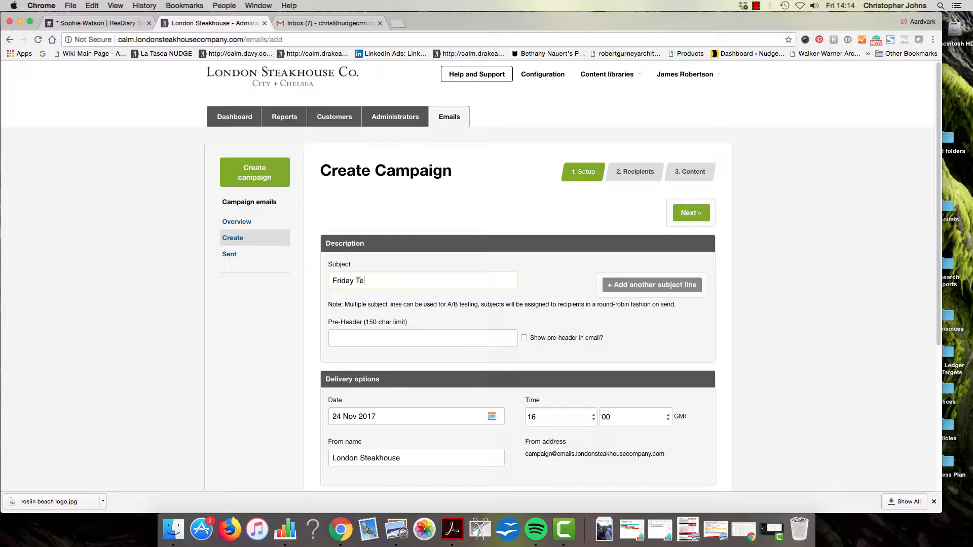
type("st")
left_click(679, 285)
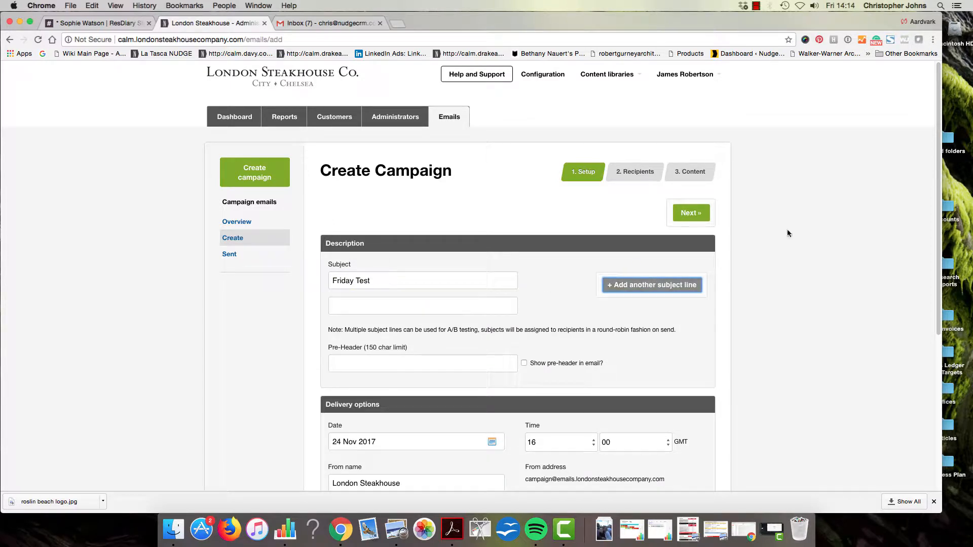
left_click(354, 305)
type("Test Friday")
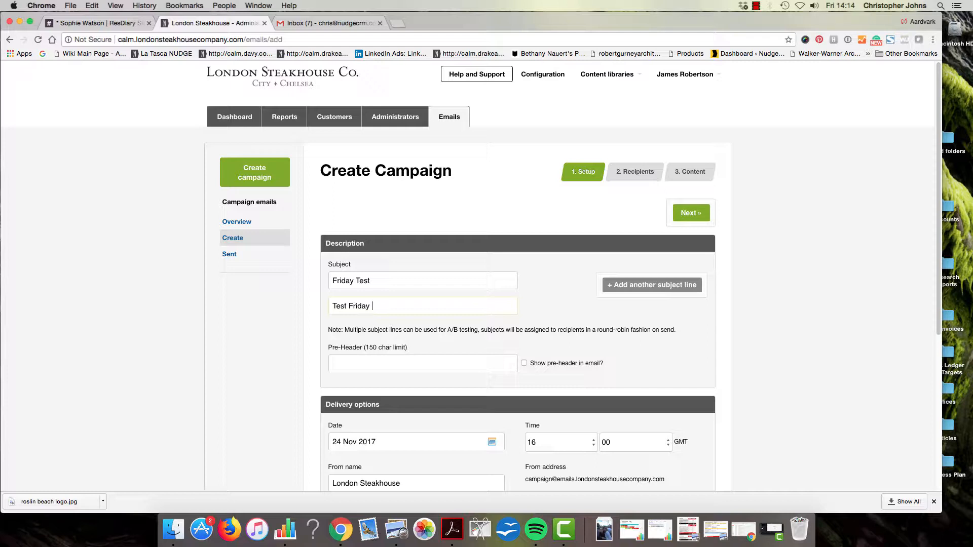
Set the pre-header to 'Steak This Christmas'
left_click(414, 360)
type("Steak")
type("This Christmas")
Enable 'Show pre-header in email', keeping send minutes at 00 and the From name unchanged
left_click(524, 364)
scroll(641, 368, "down", 5)
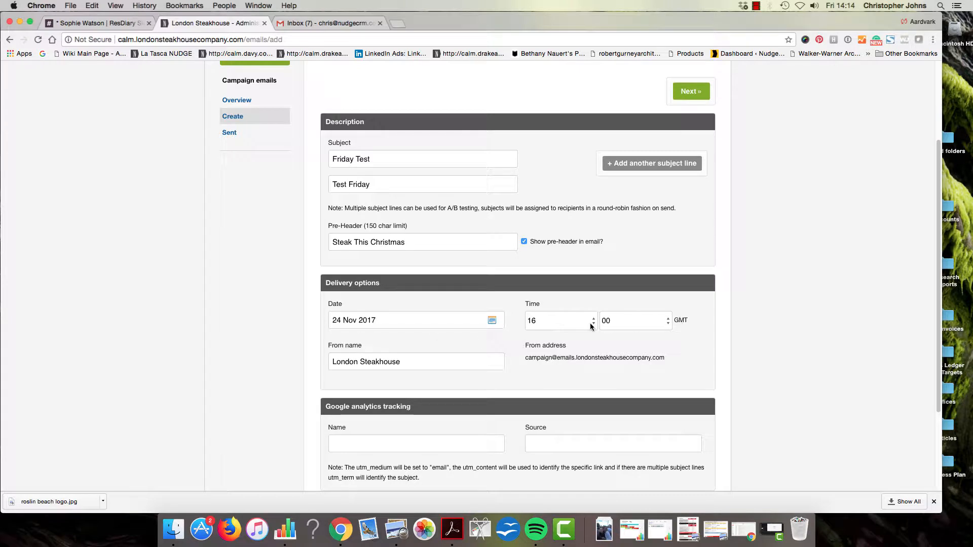
left_click(661, 328)
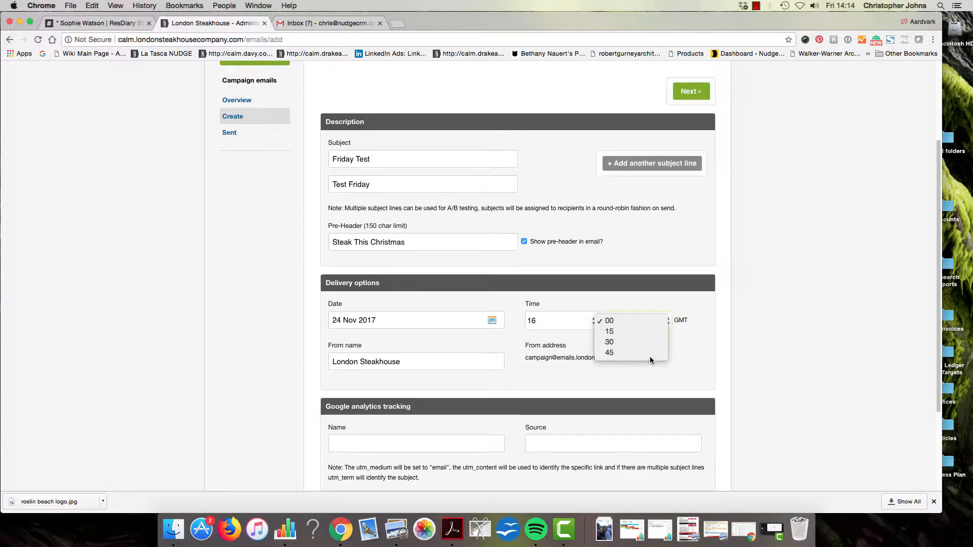
left_click(689, 336)
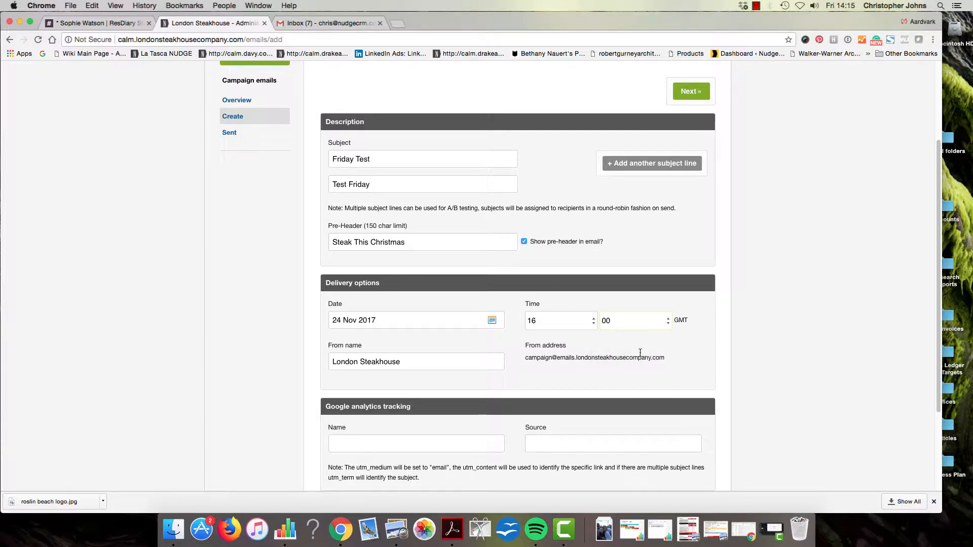
left_click(434, 364)
left_click_drag(434, 364, 295, 361)
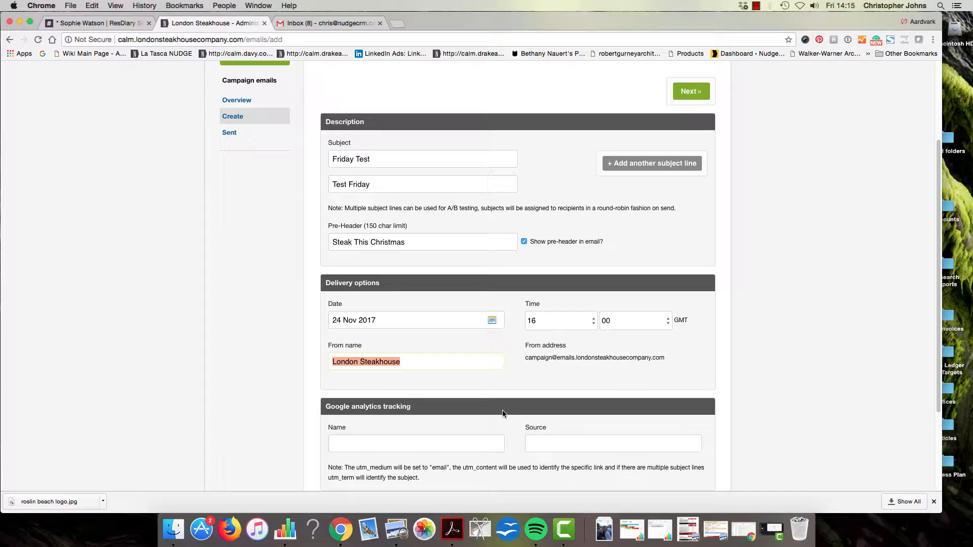
left_click(565, 378)
scroll(566, 379, "down", 1)
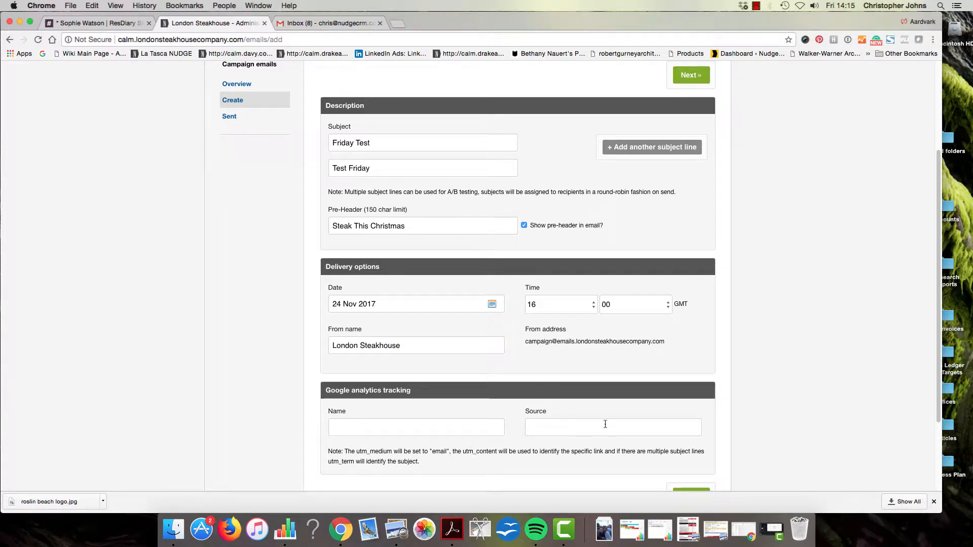
scroll(605, 424, "up", 2)
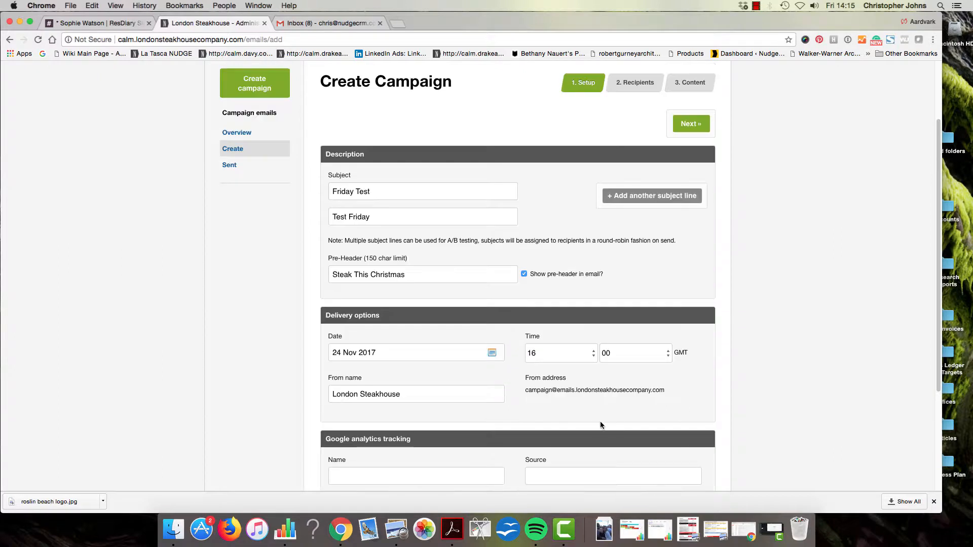
Move to recipients and target the London Steakhouse Co. Chelsea mailing list (122,724 recipients)
left_click(697, 128)
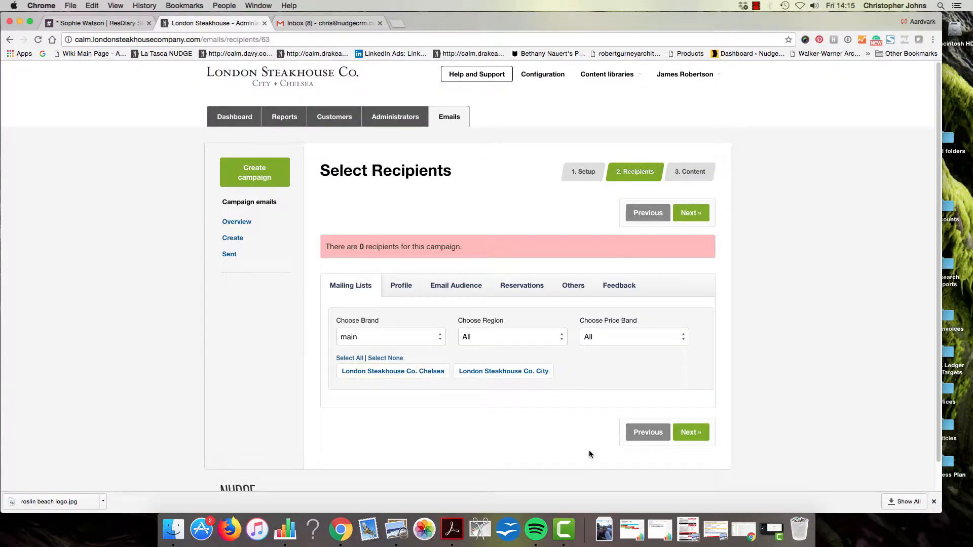
left_click(411, 373)
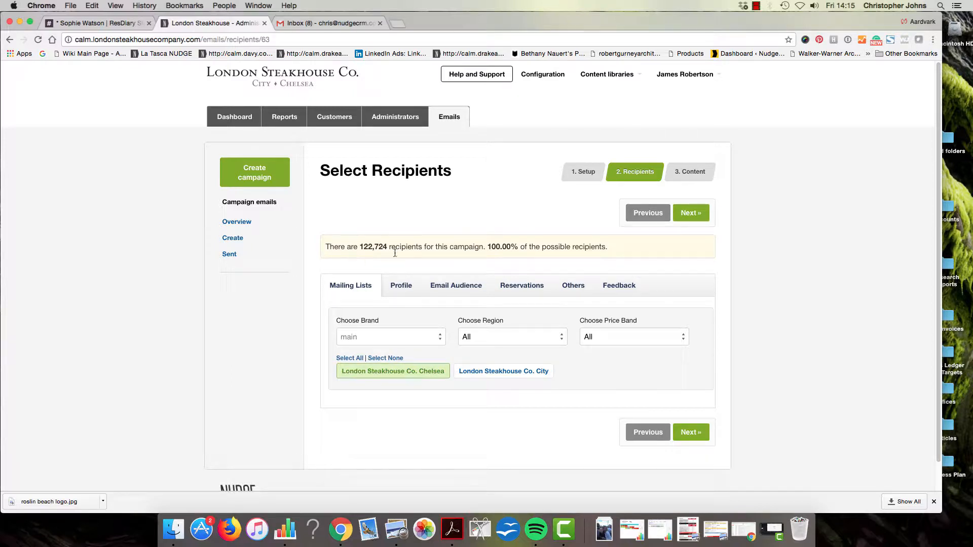
Review the Profile birthday and postcode filters, then the Email Audience and reservation filters, leaving all unset
left_click(410, 294)
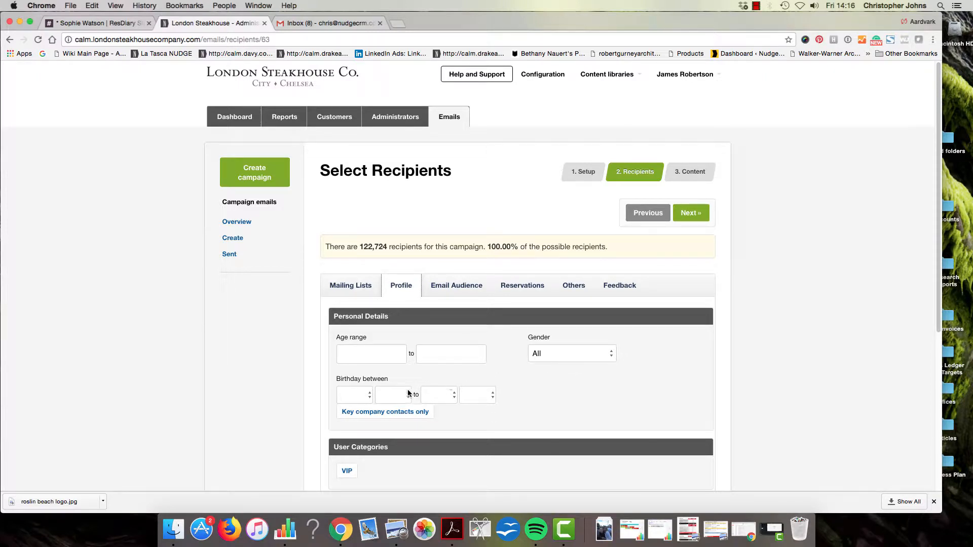
left_click(445, 395)
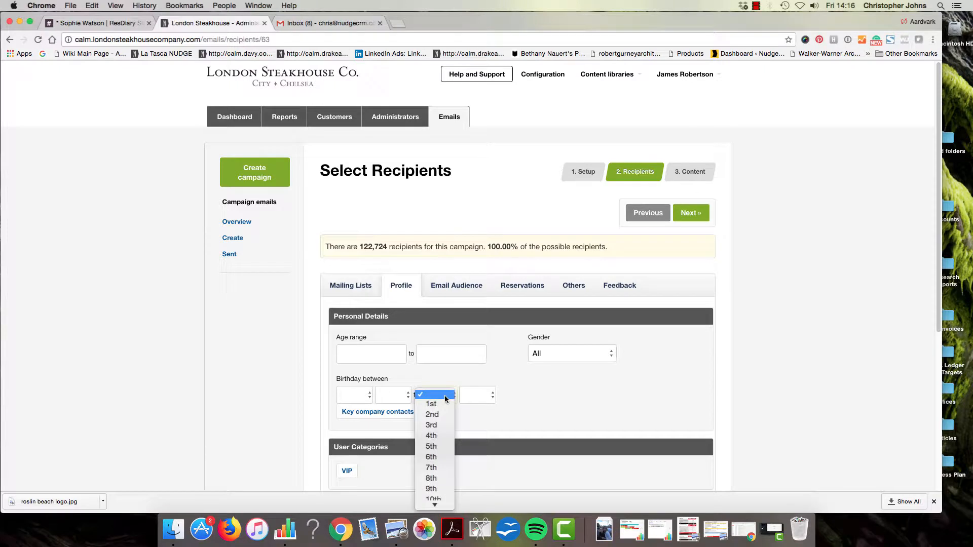
left_click(445, 395)
scroll(578, 433, "down", 1)
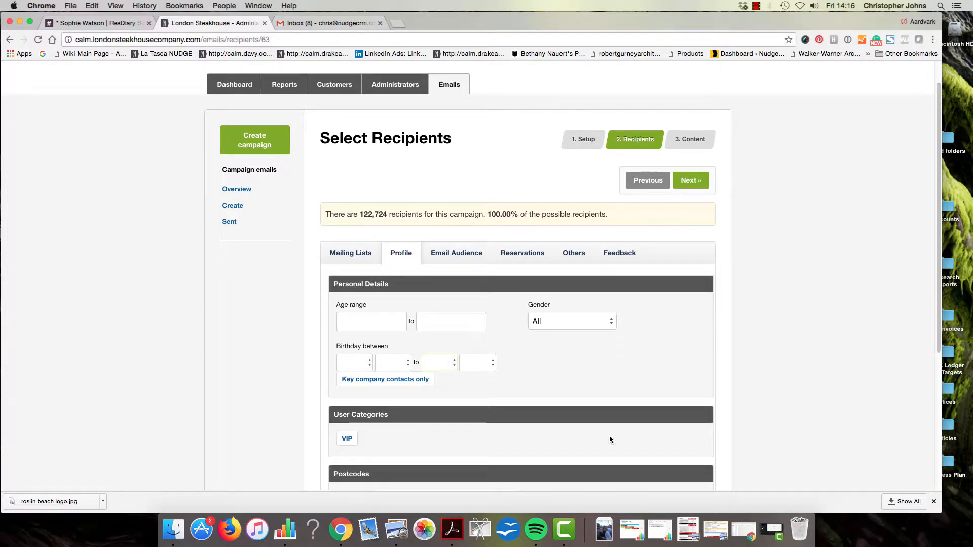
scroll(430, 435, "down", 1)
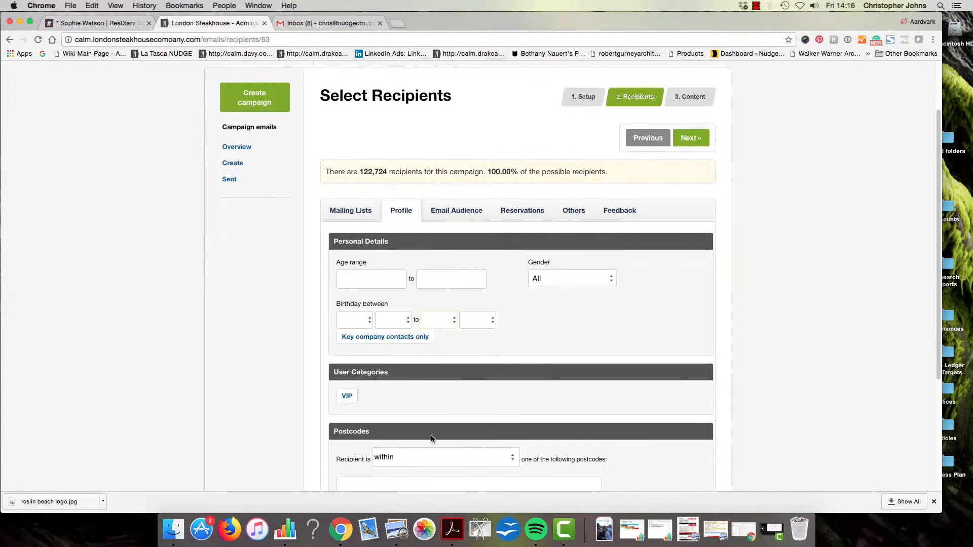
scroll(431, 435, "down", 1)
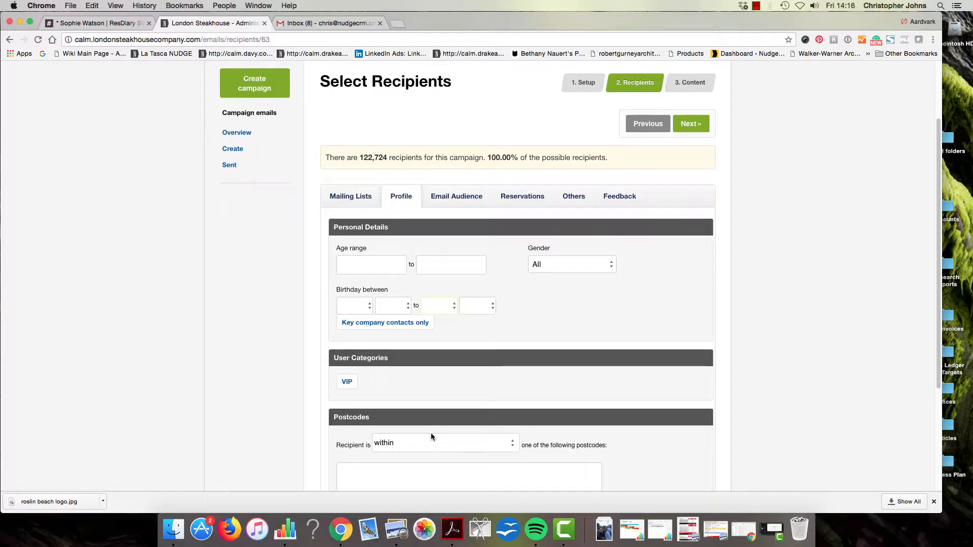
scroll(432, 437, "up", 1)
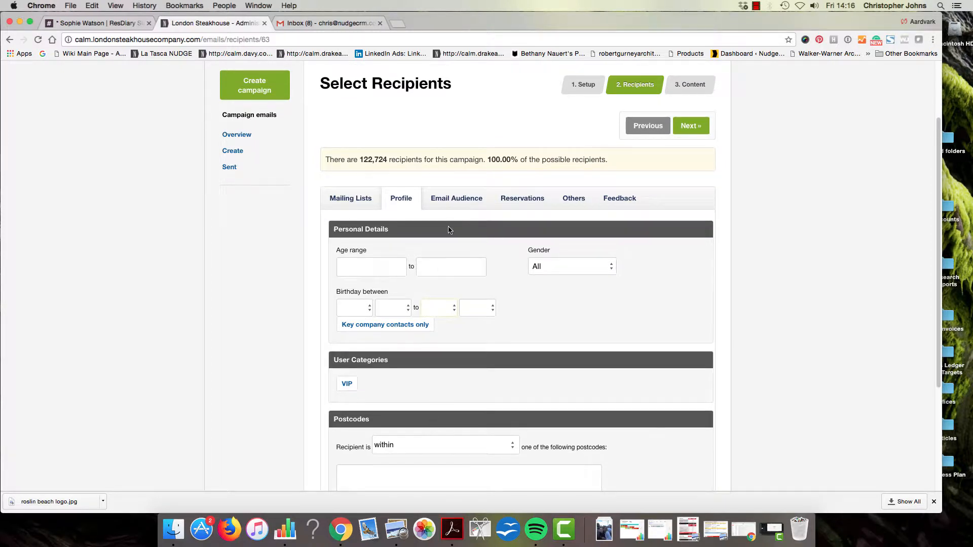
left_click(460, 200)
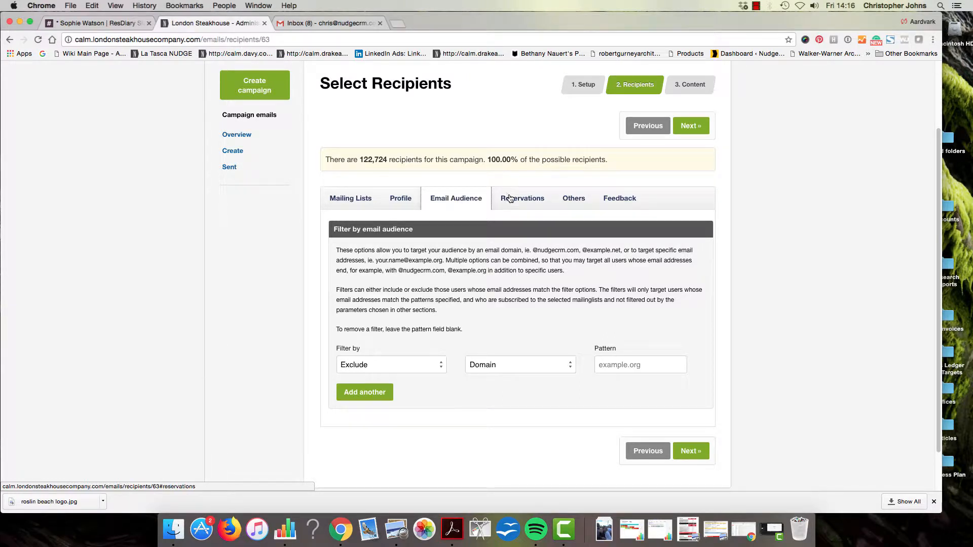
left_click(534, 205)
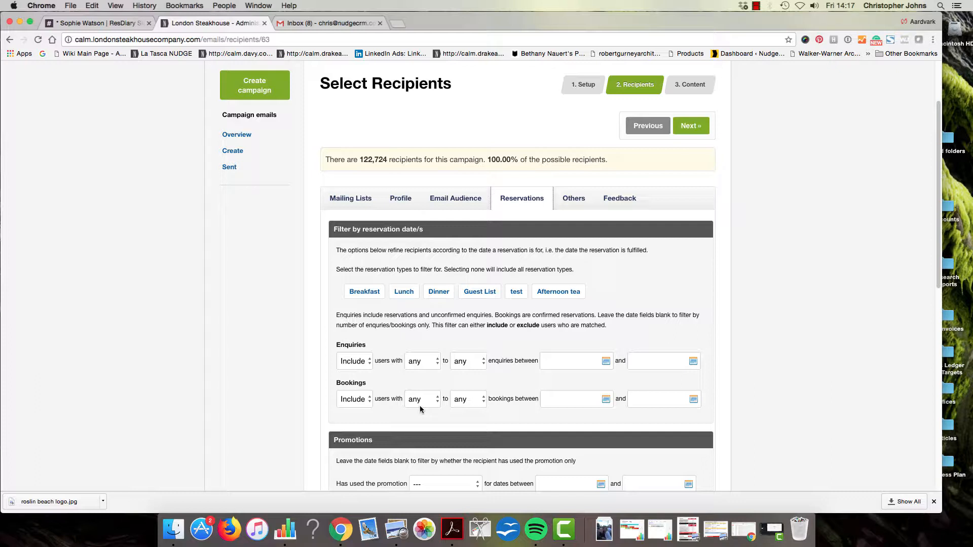
Limit recipients to users with 2+ bookings between 1 Nov 2016 and 24 Nov 2017, leaving 436
left_click(419, 406)
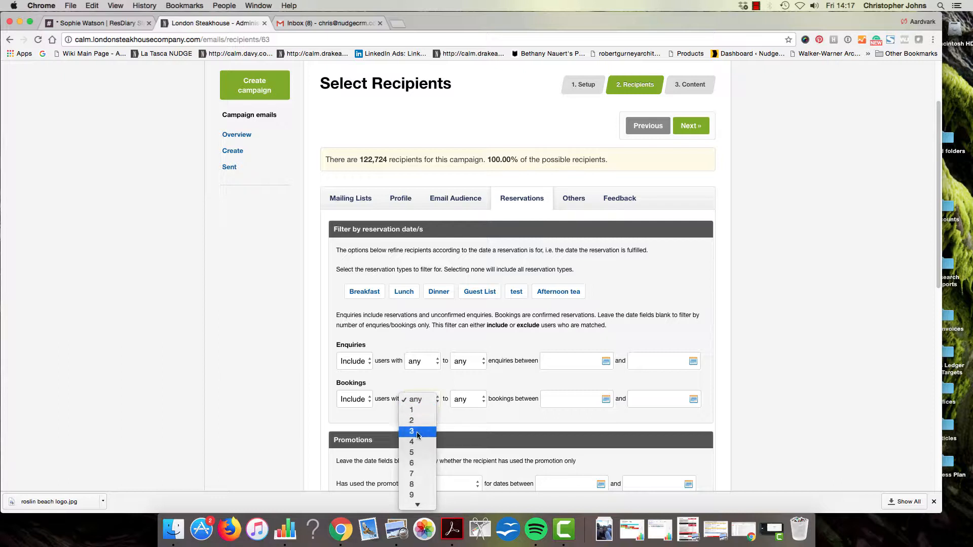
left_click(416, 422)
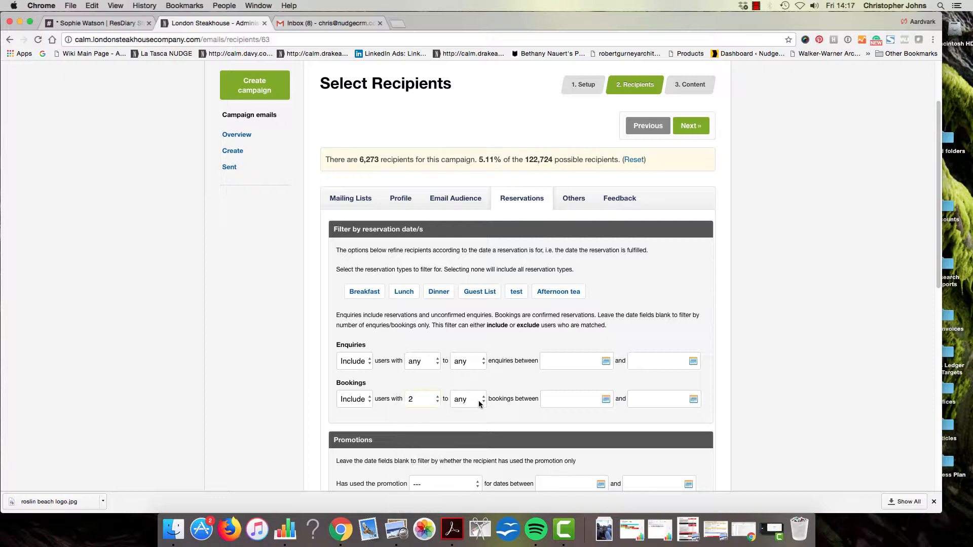
left_click(605, 400)
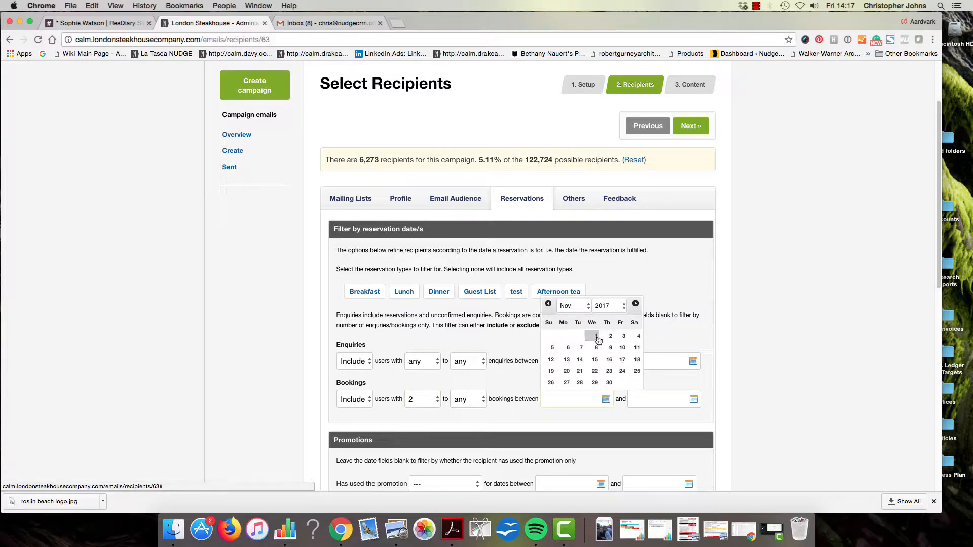
left_click(624, 307)
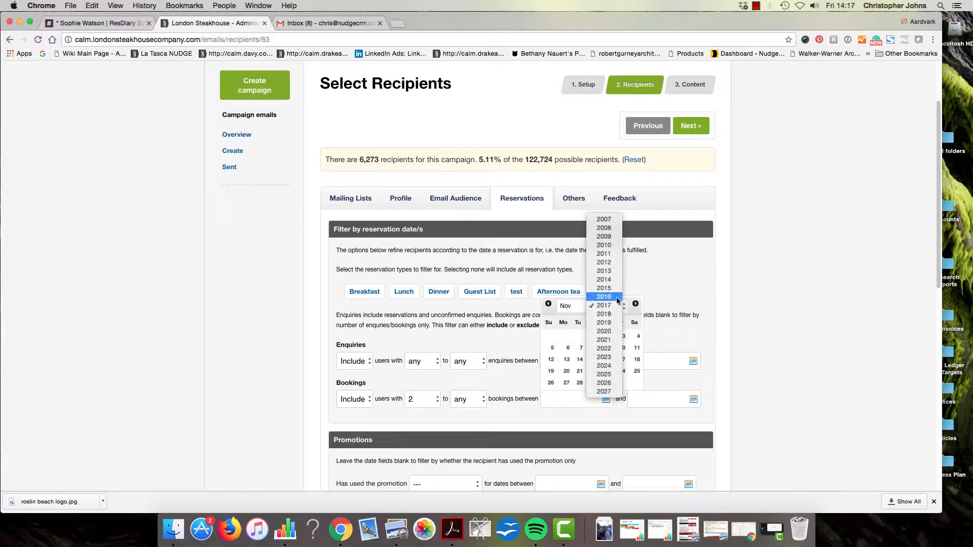
left_click(617, 298)
left_click(578, 335)
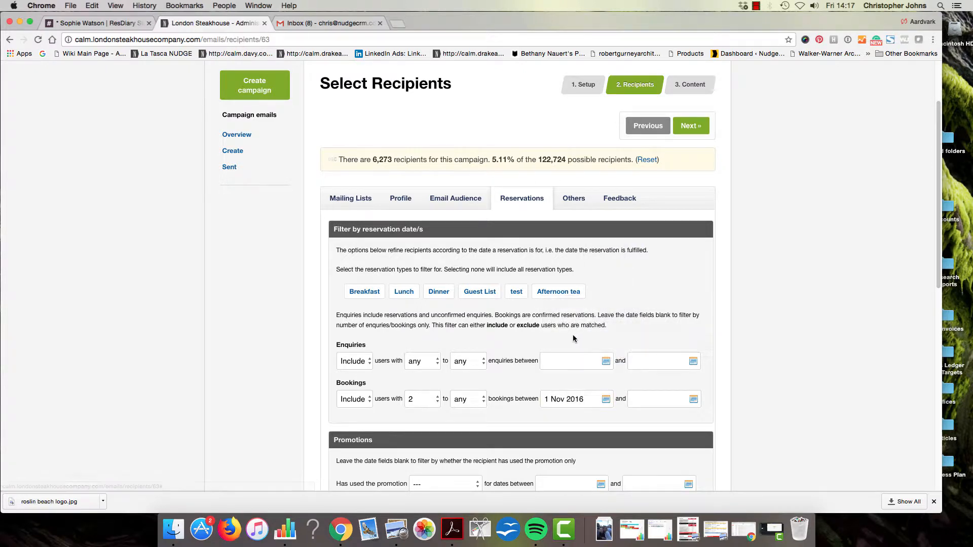
left_click(694, 399)
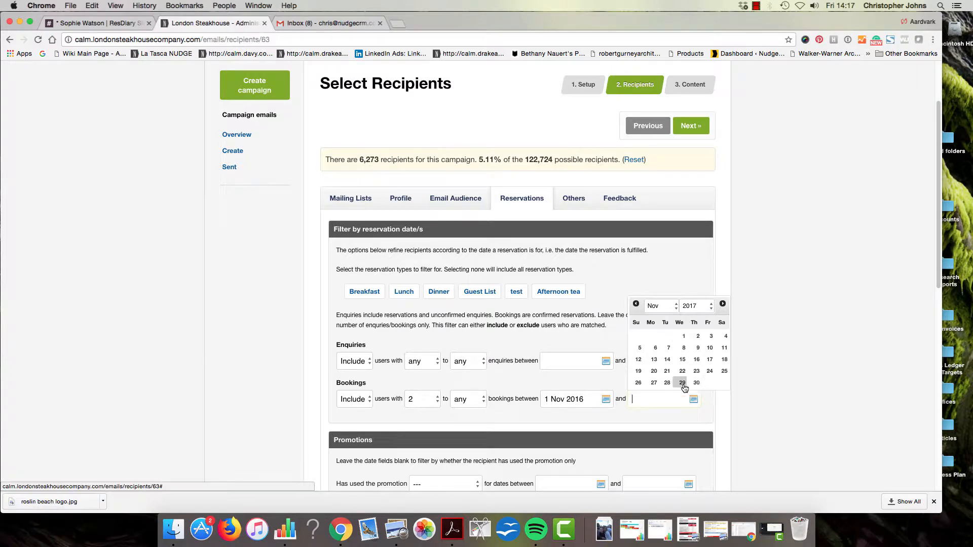
left_click(707, 373)
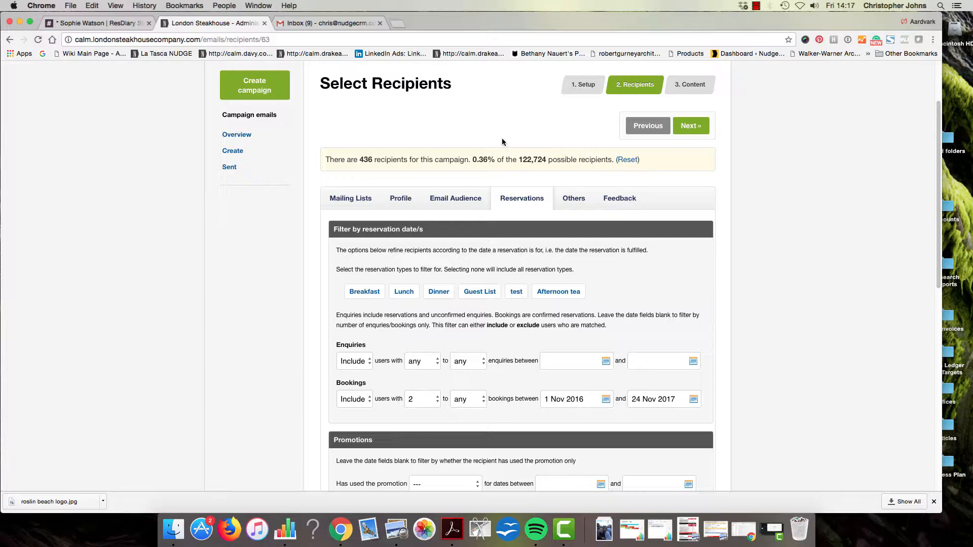
left_click_drag(358, 160, 381, 160)
scroll(390, 223, "down", 3)
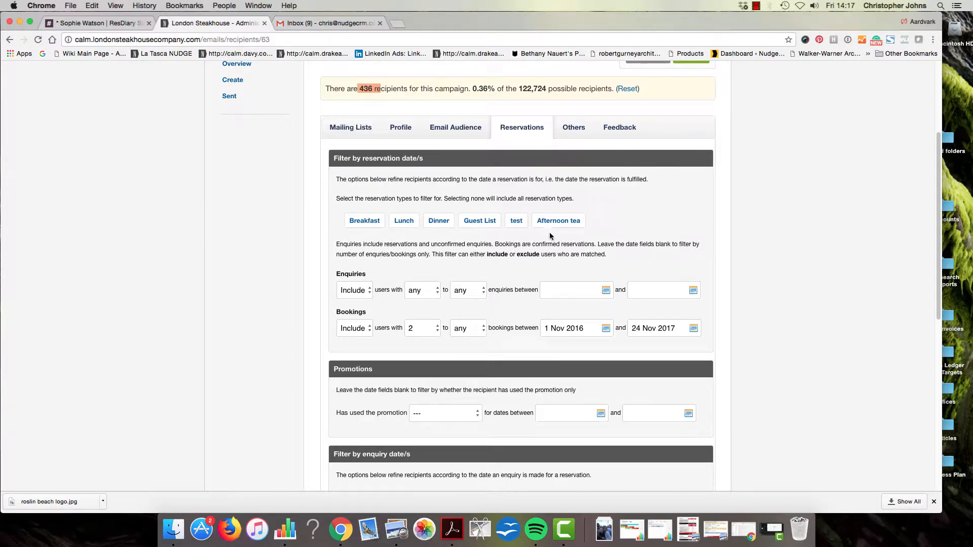
scroll(550, 237, "down", 1)
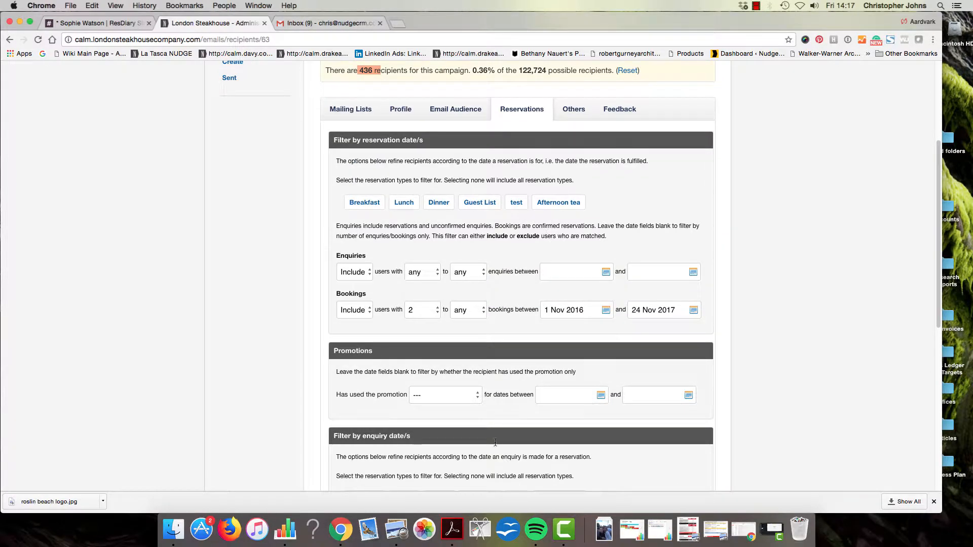
left_click(475, 397)
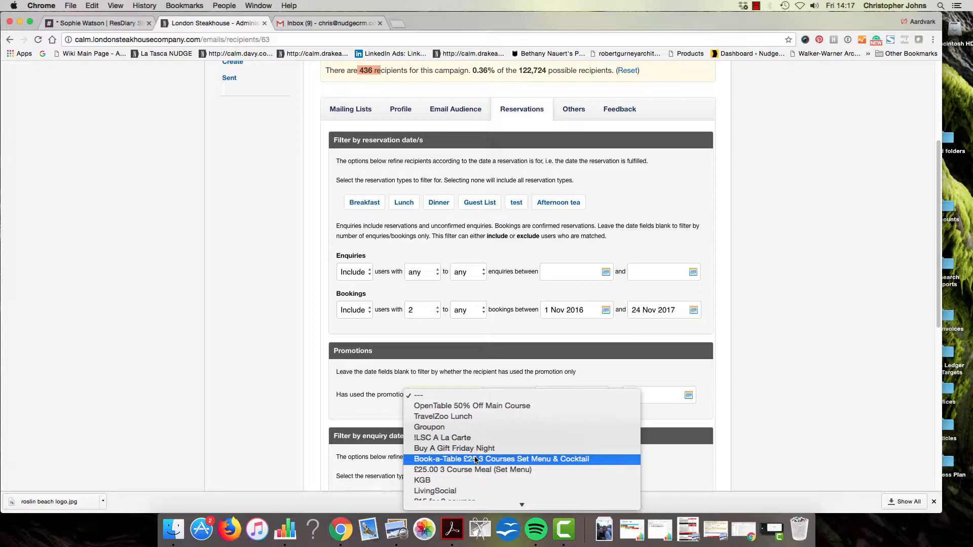
left_click(685, 381)
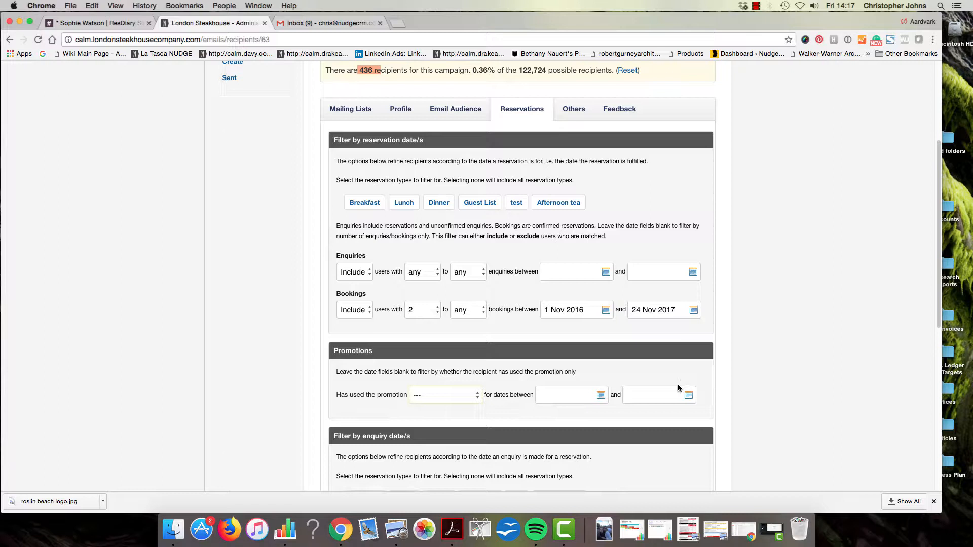
scroll(534, 467, "down", 1)
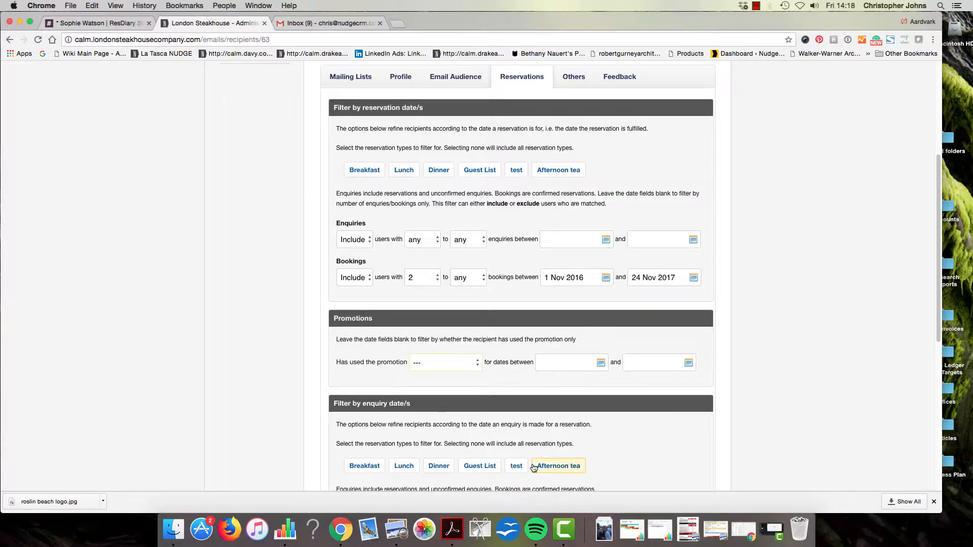
scroll(534, 467, "down", 1)
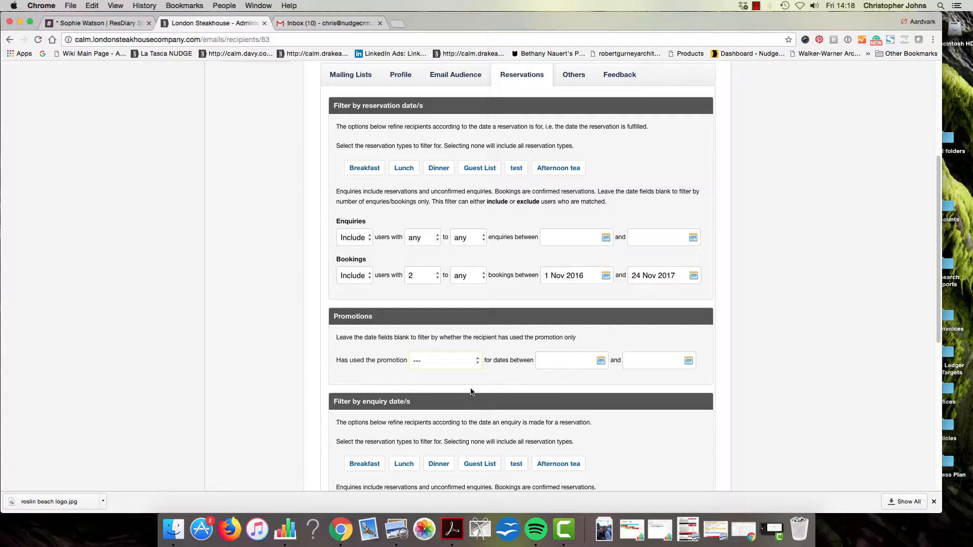
scroll(470, 392, "up", 3)
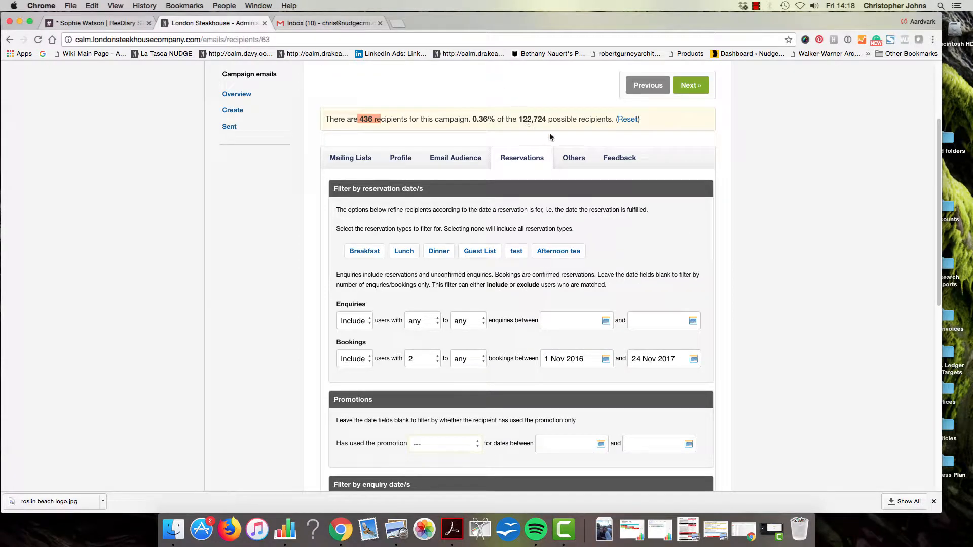
Browse the Others tag filters with all customer tags listed, then view the Feedback rating filters
left_click(573, 158)
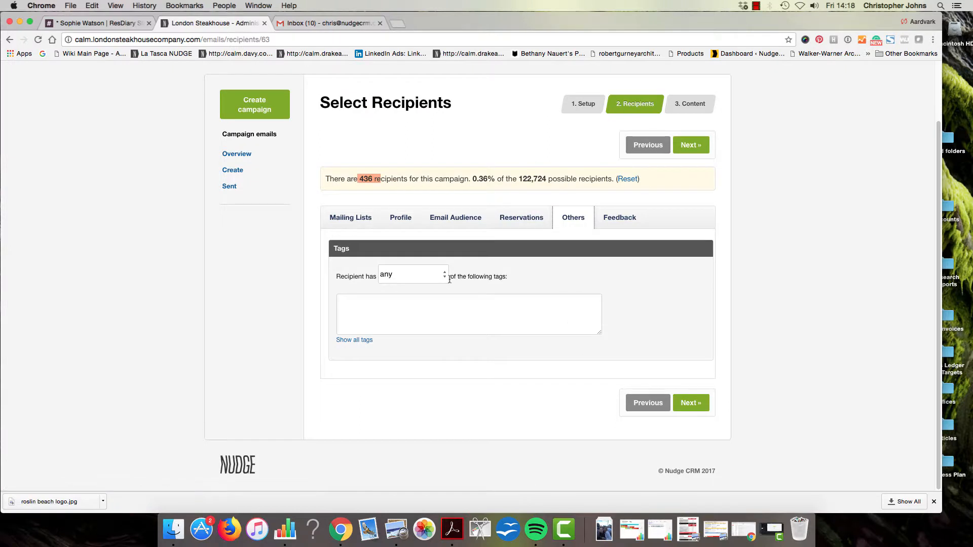
left_click(349, 345)
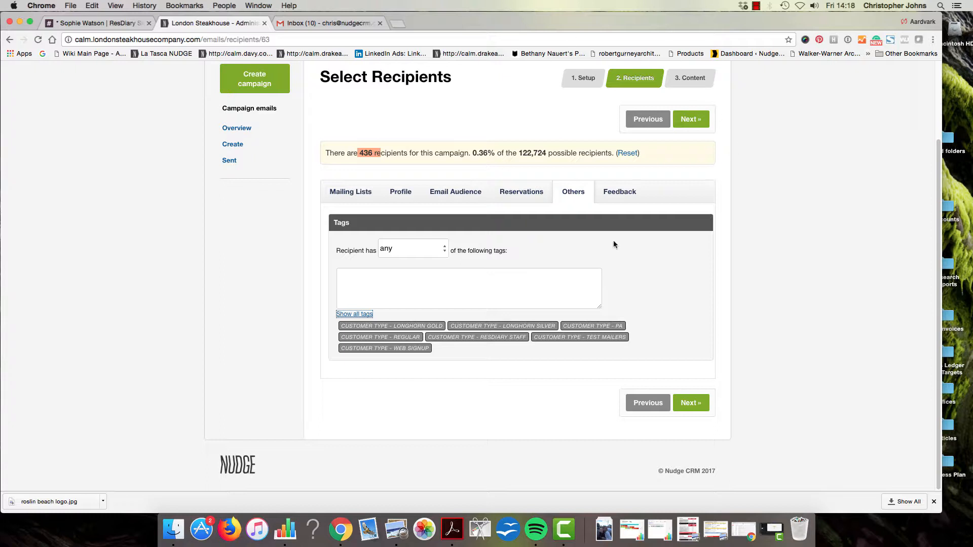
left_click(617, 195)
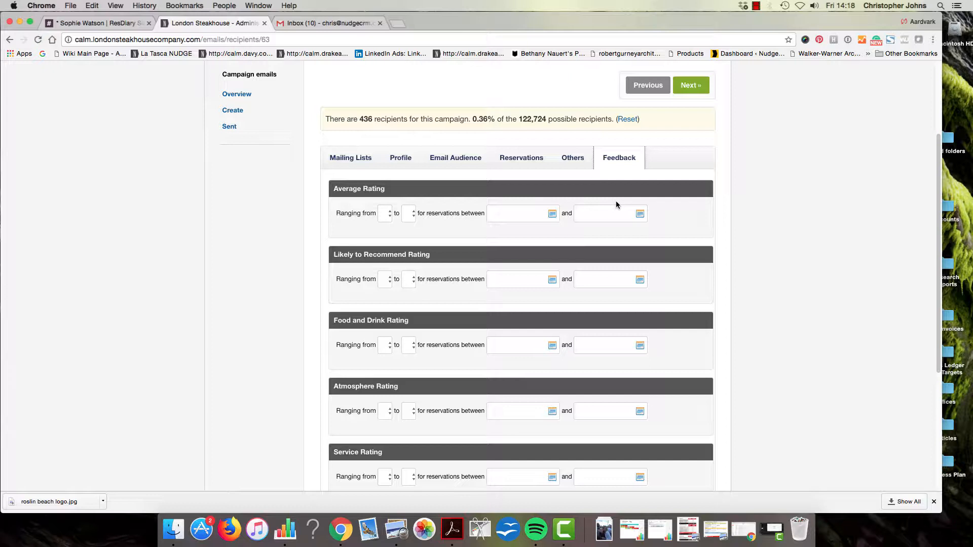
Advance to the Content step and keep the Responsive Campaign template selected
scroll(616, 204, "up", 2)
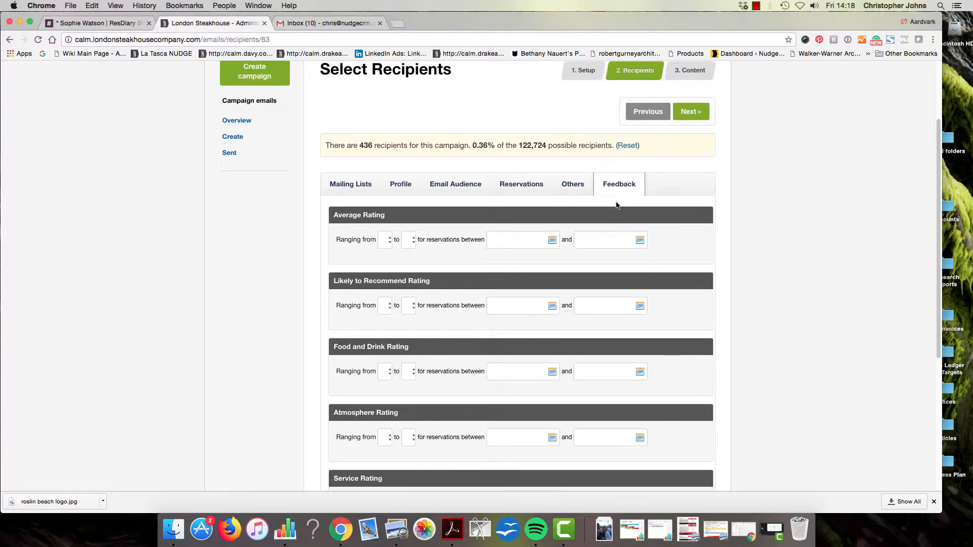
scroll(617, 204, "up", 2)
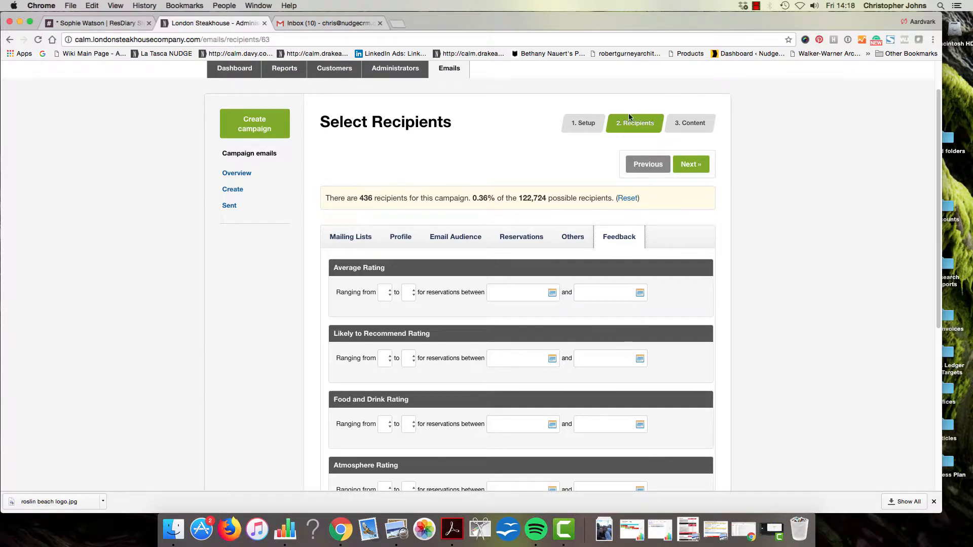
left_click(697, 167)
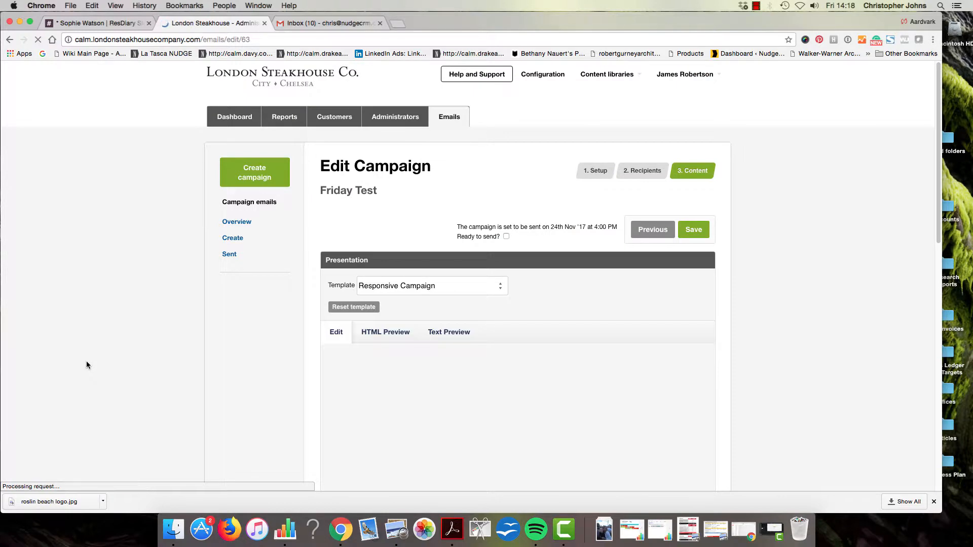
scroll(611, 306, "down", 5)
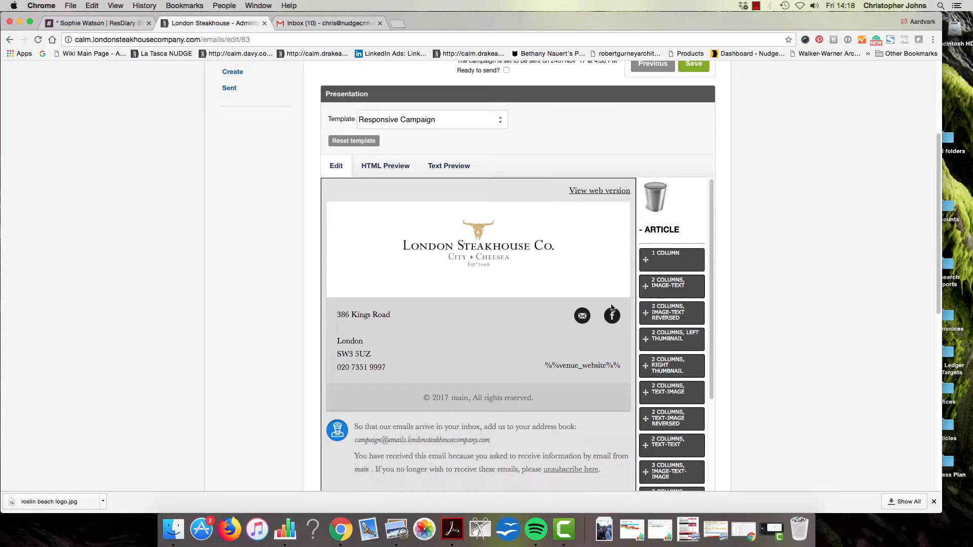
scroll(612, 307, "up", 1)
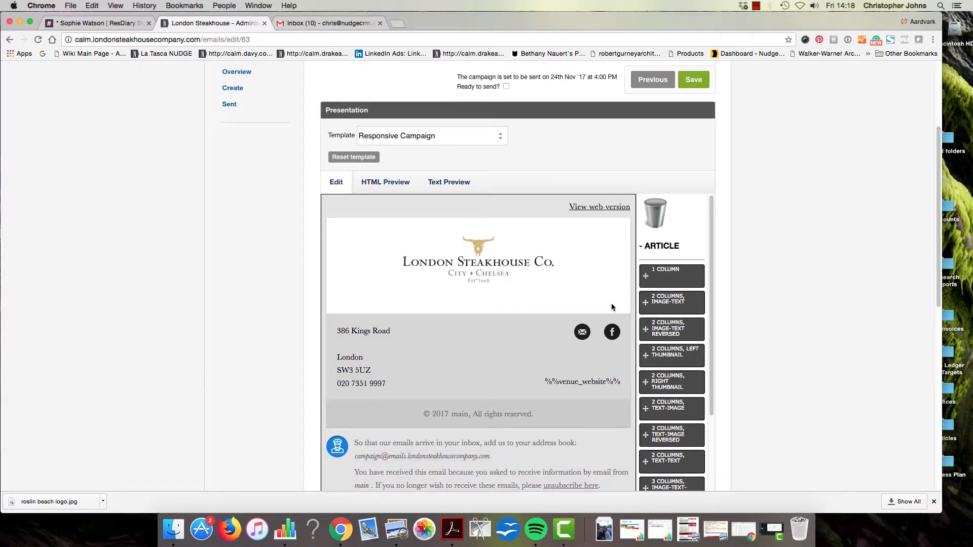
left_click(444, 138)
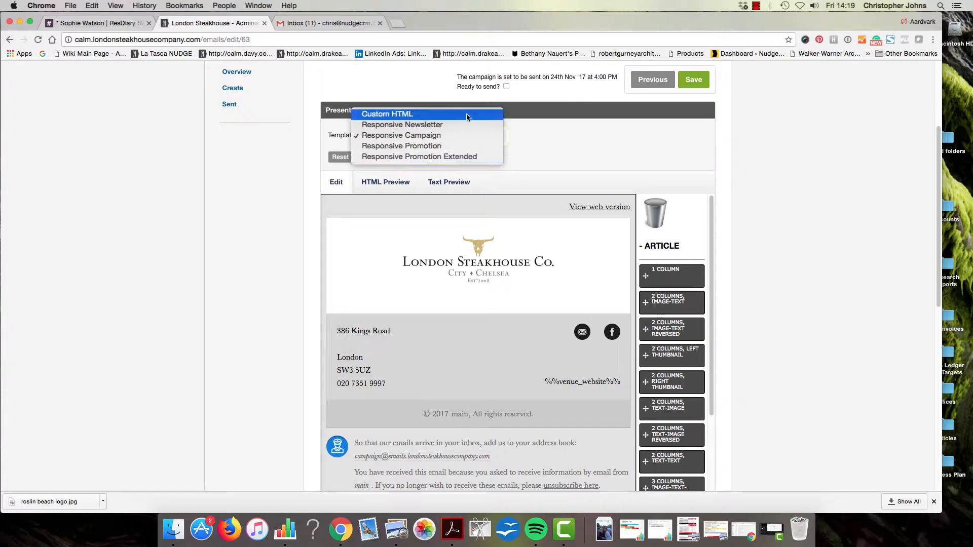
left_click(561, 149)
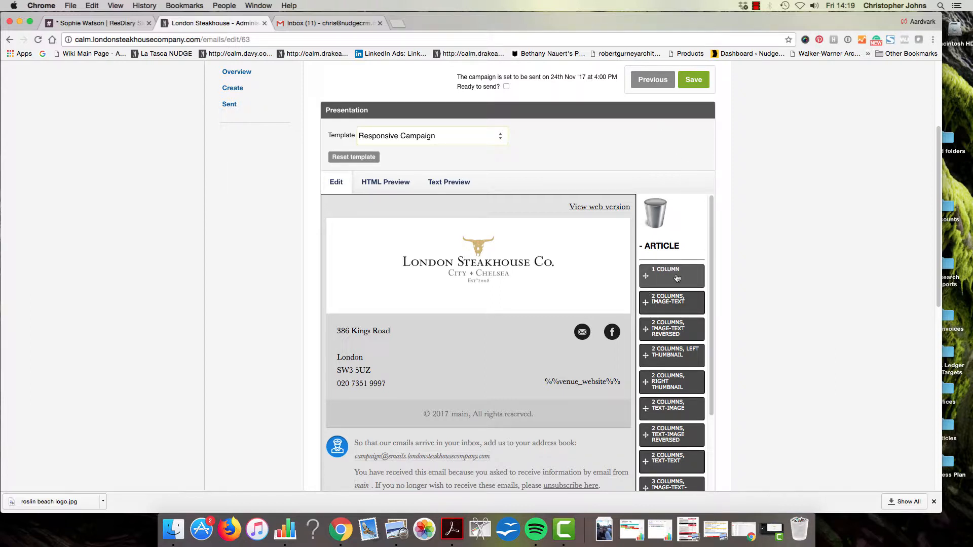
Add a one-column image-and-text article and two rows of three collapsed image columns
left_click_drag(677, 278, 560, 310)
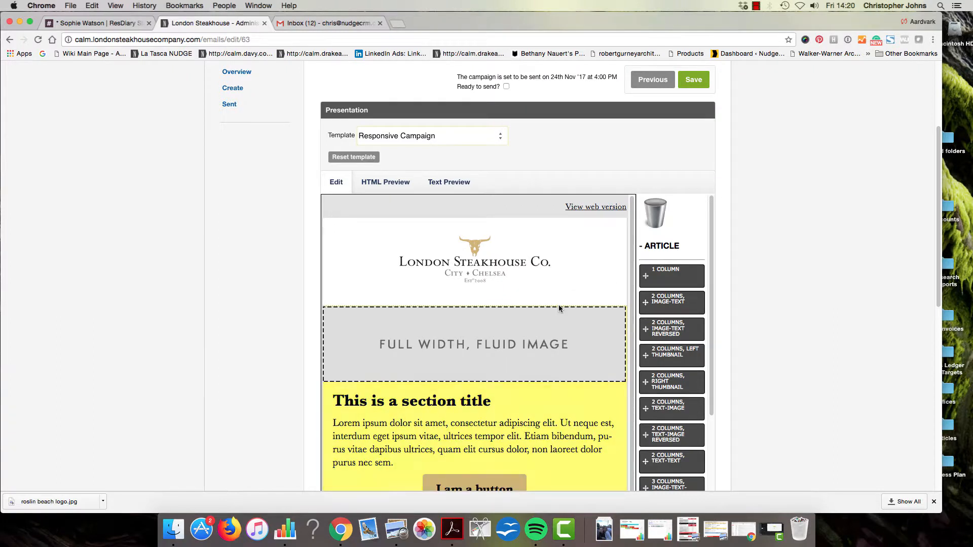
scroll(695, 349, "down", 1)
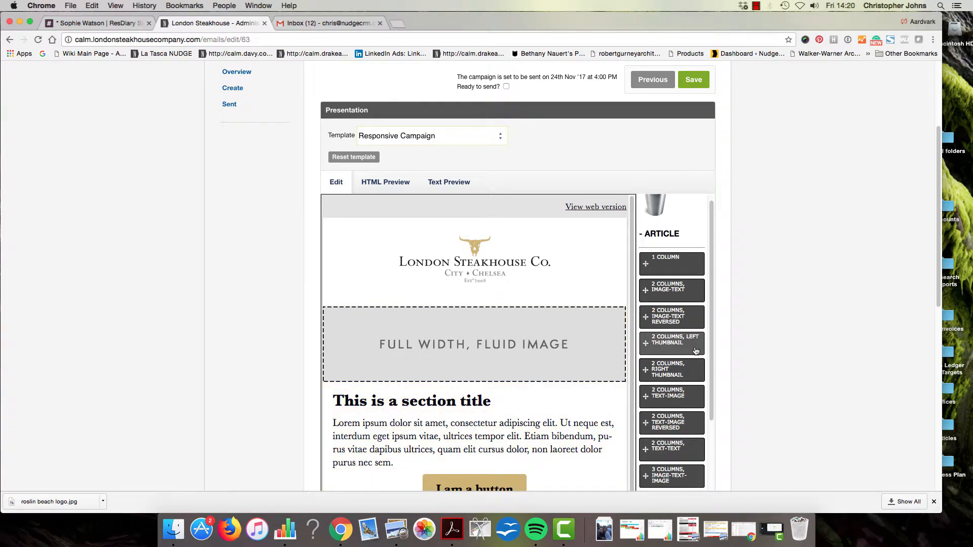
scroll(696, 351, "down", 2)
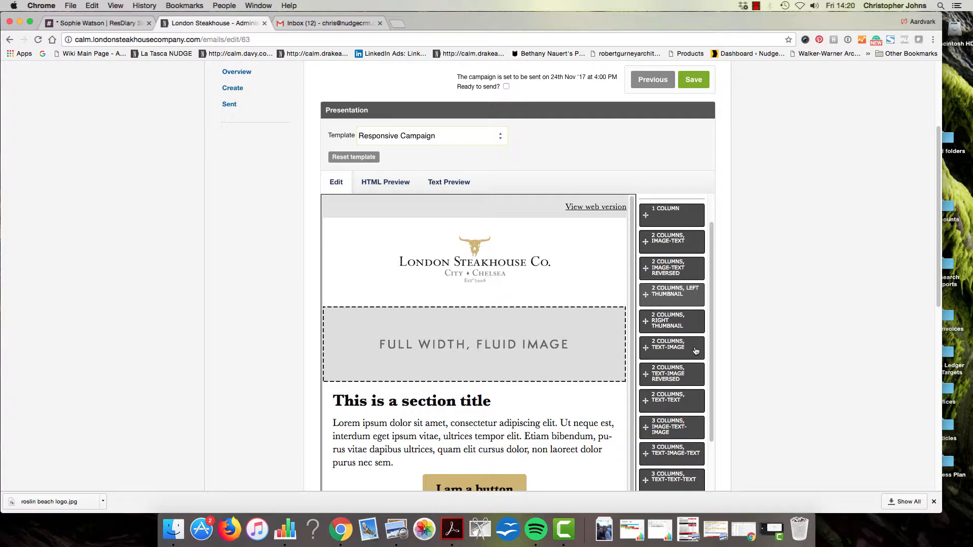
scroll(696, 351, "down", 5)
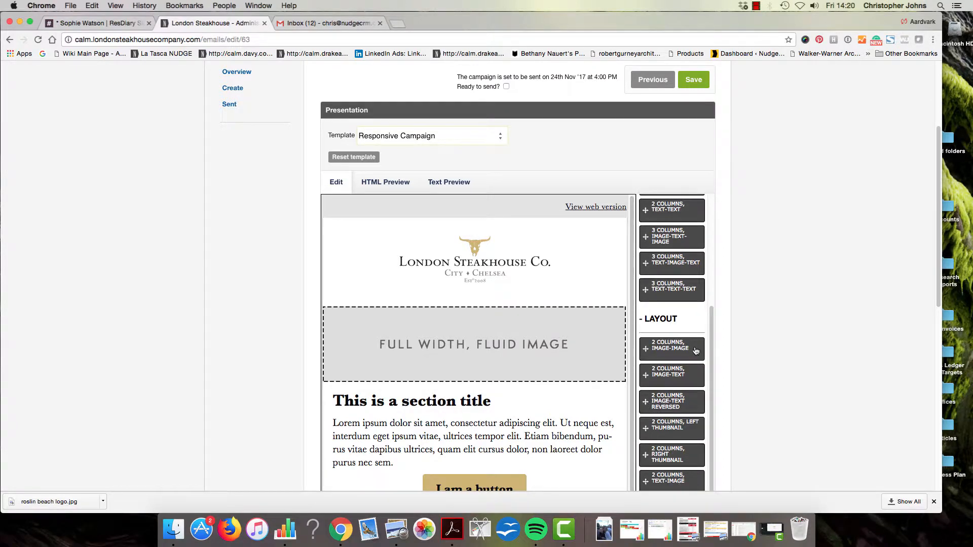
scroll(696, 351, "down", 3)
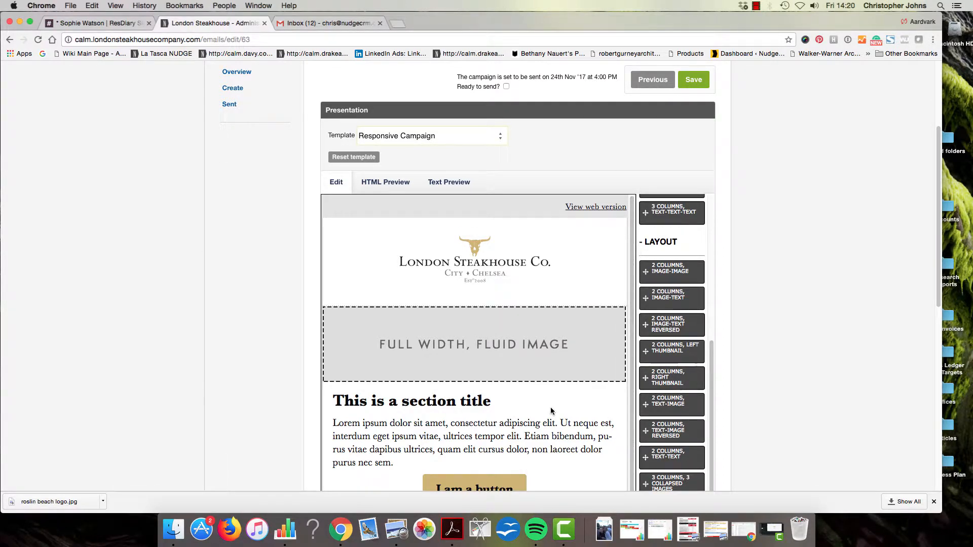
scroll(550, 408, "down", 3)
left_click_drag(668, 391, 573, 408)
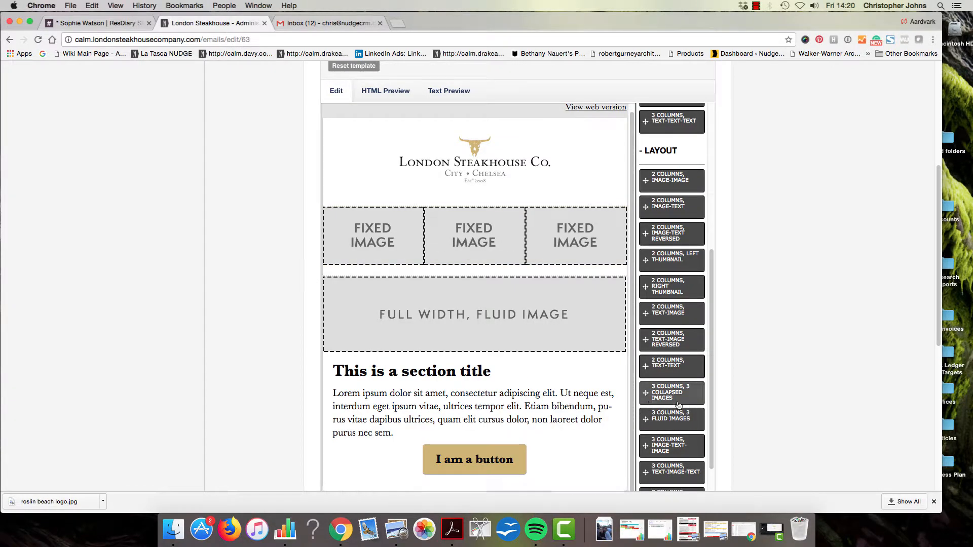
left_click_drag(679, 404, 555, 283)
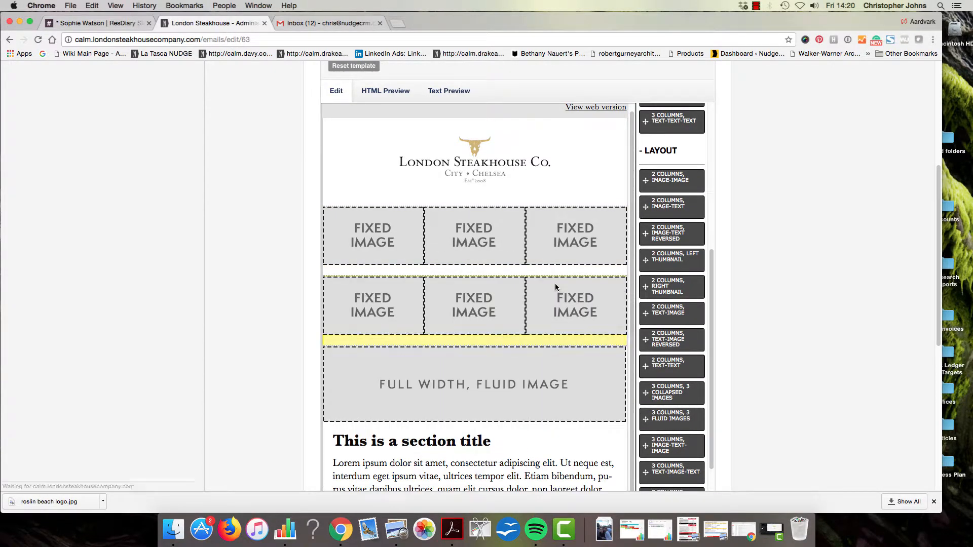
Add a blockquote, a small button, a spacer and a success callout below the image rows
scroll(672, 304, "down", 4)
left_click_drag(682, 375, 578, 355)
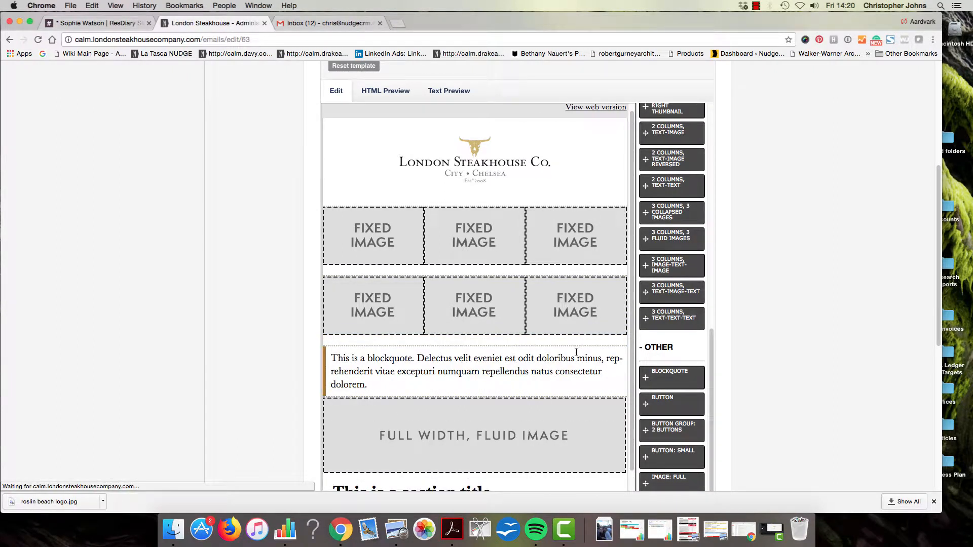
left_click_drag(674, 457, 573, 350)
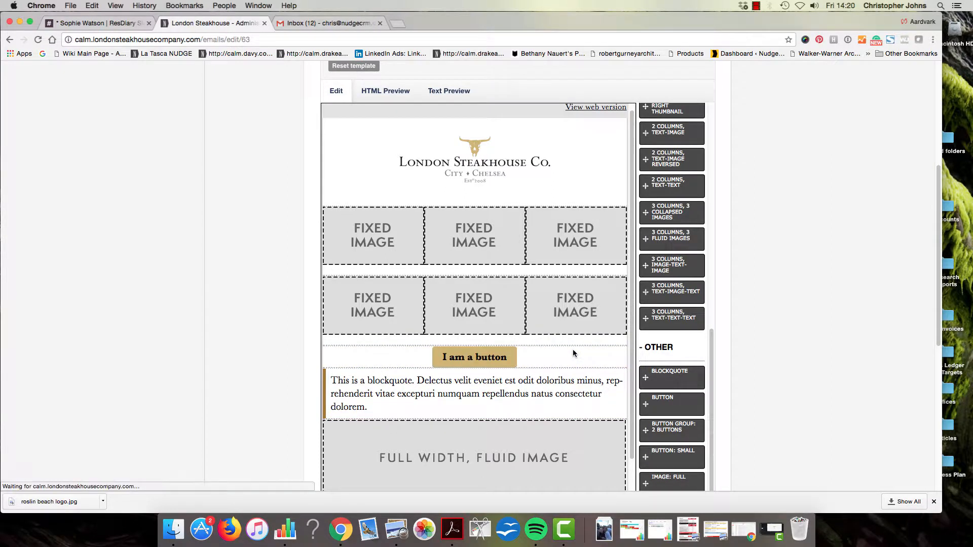
scroll(674, 405, "down", 3)
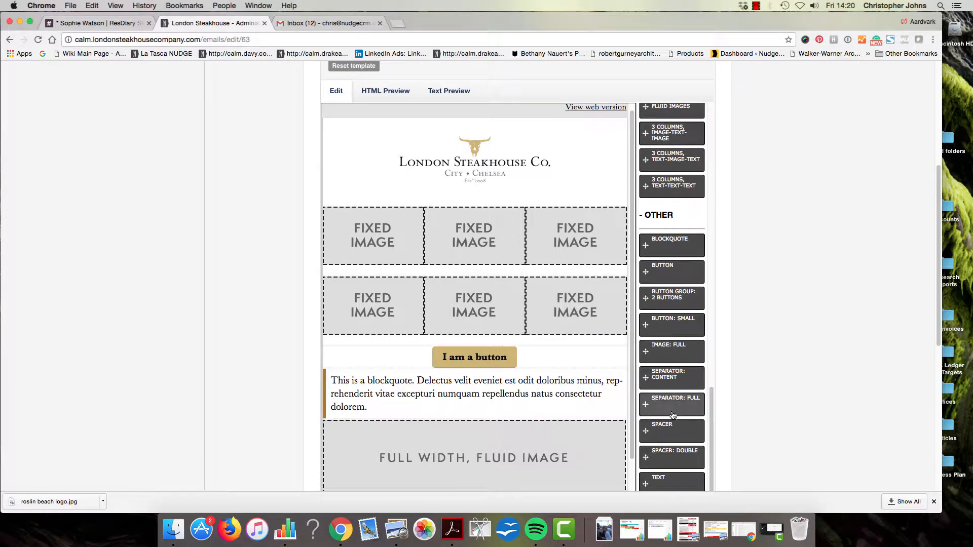
left_click_drag(677, 422, 593, 357)
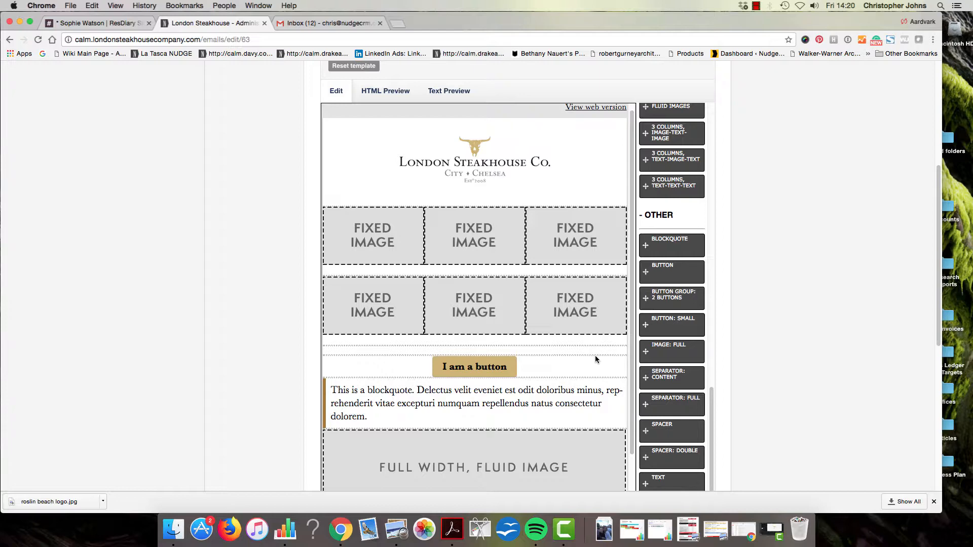
scroll(608, 359, "down", 2)
scroll(621, 372, "down", 4)
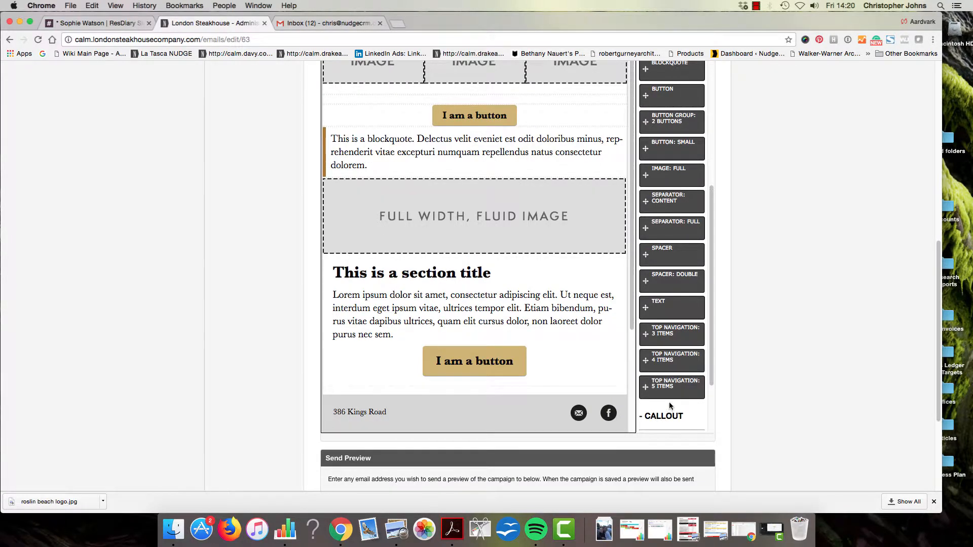
scroll(669, 403, "down", 4)
left_click_drag(682, 400, 508, 242)
scroll(515, 254, "up", 6)
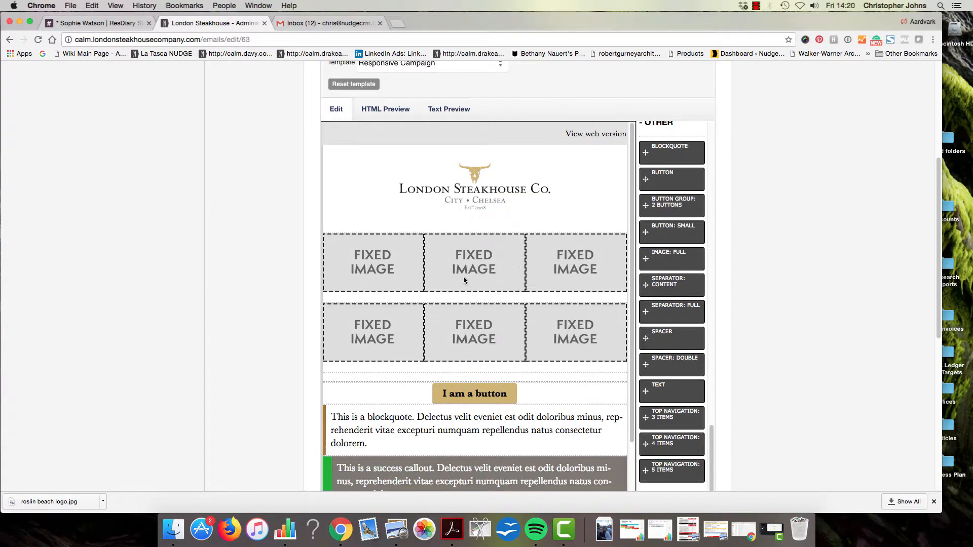
Fill three image slots with the carved steak, cow diagram and grilled steak photos
left_click(595, 274)
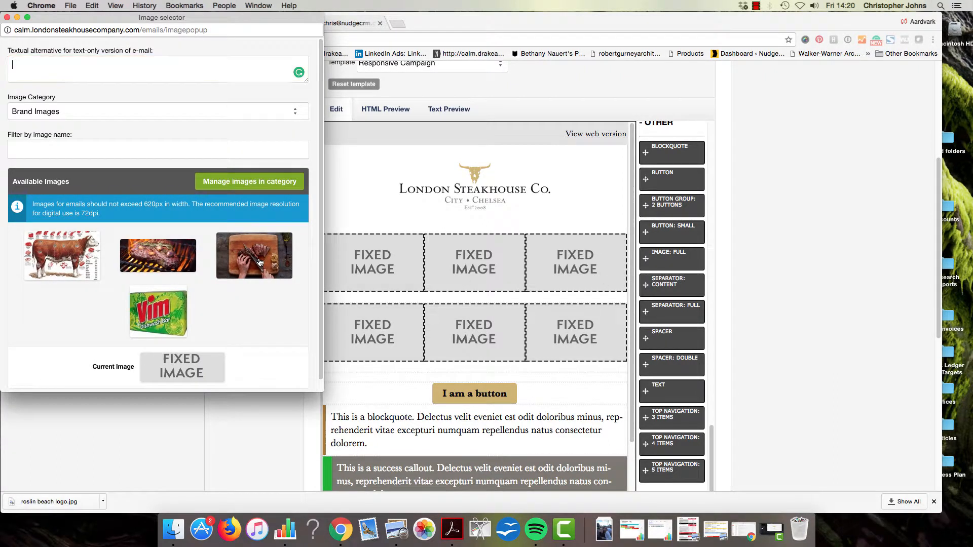
left_click(259, 263)
left_click(474, 354)
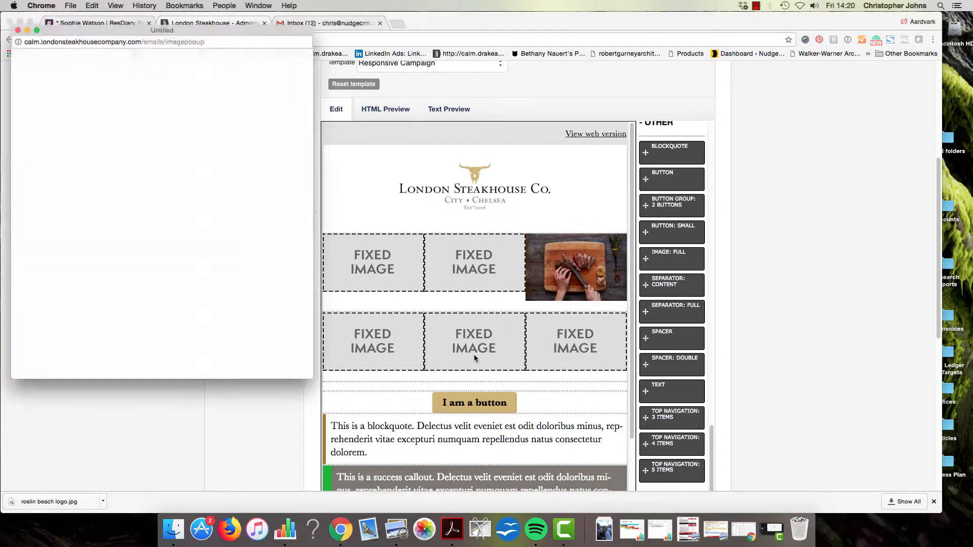
left_click(57, 255)
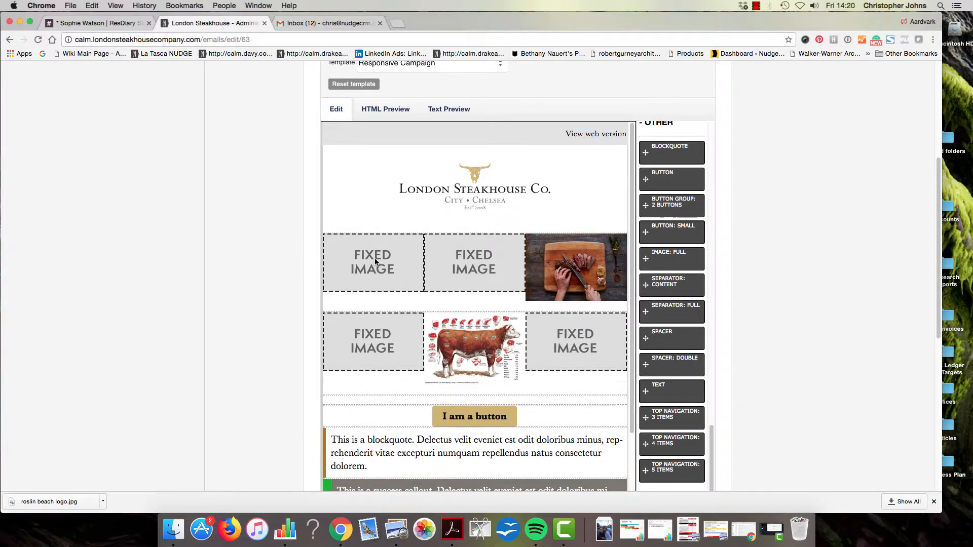
left_click(376, 339)
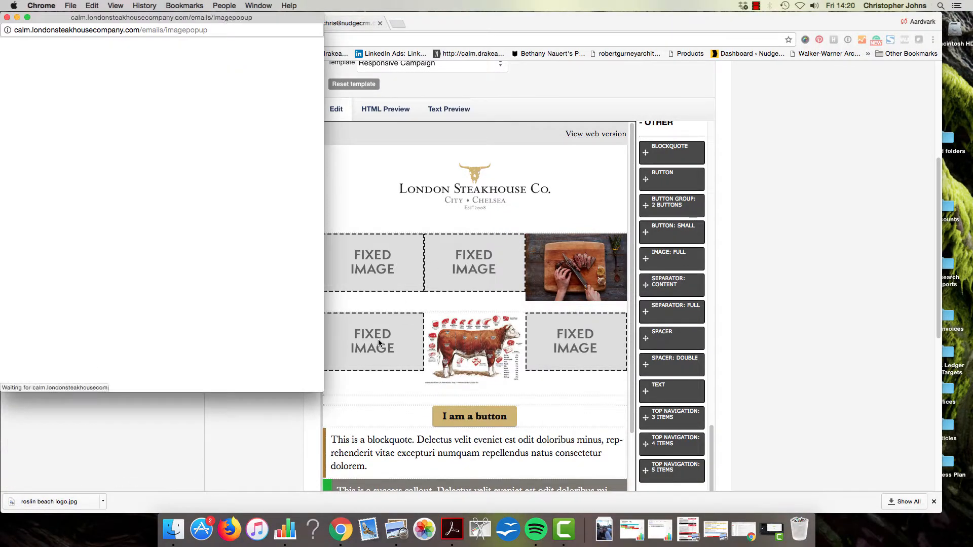
left_click(180, 257)
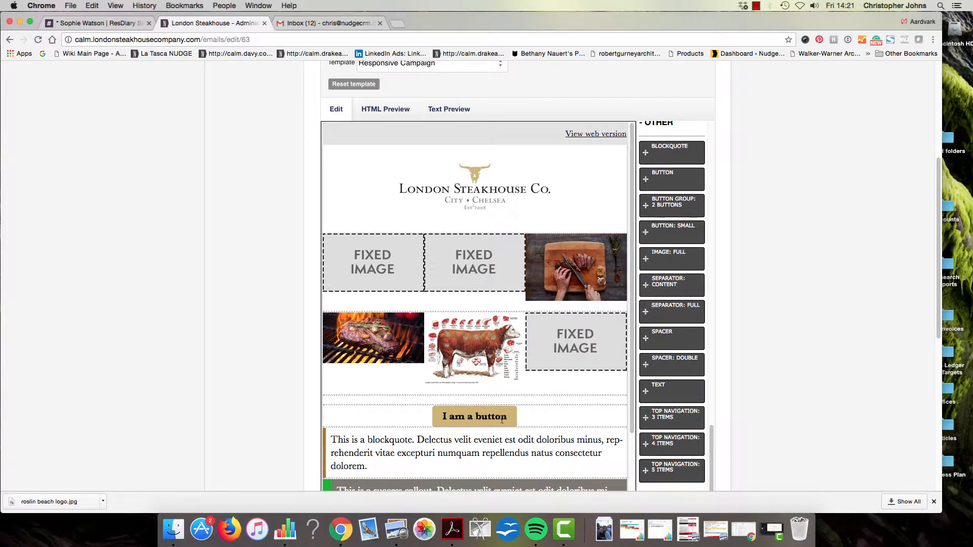
left_click(476, 418)
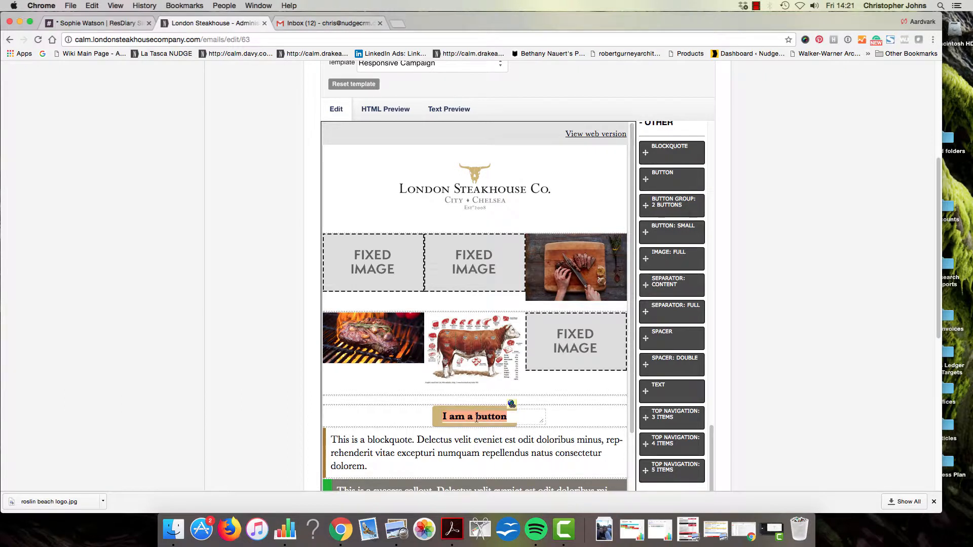
type("book now")
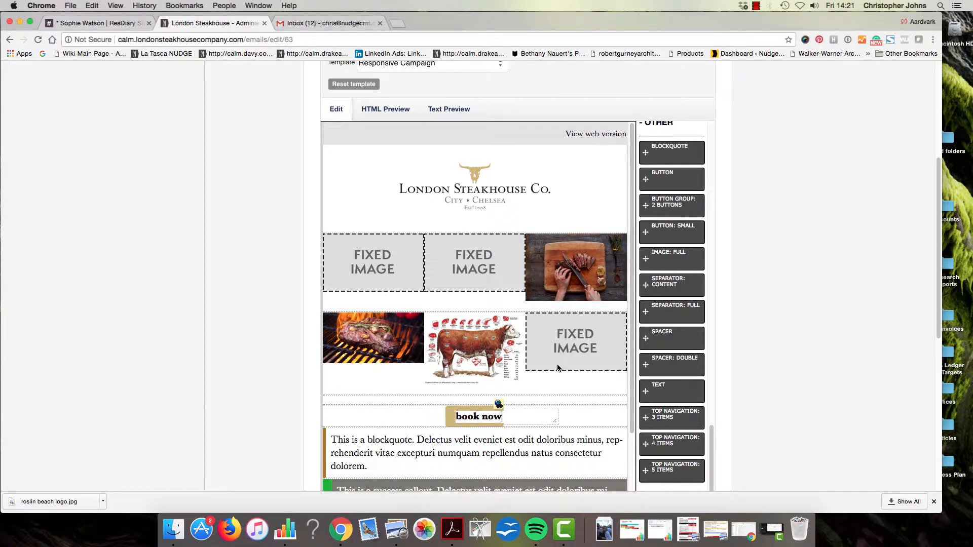
left_click(499, 404)
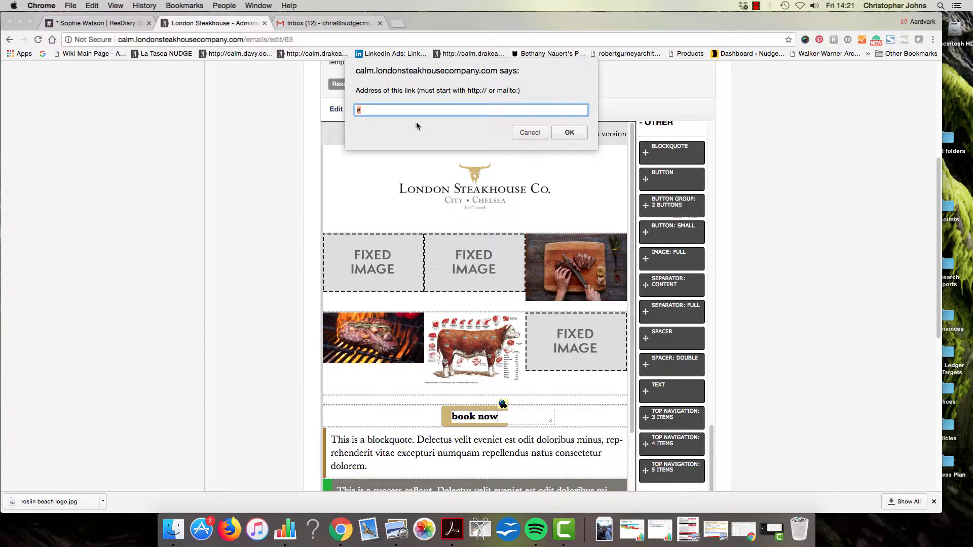
type("http://www.booknow.com")
left_click(572, 137)
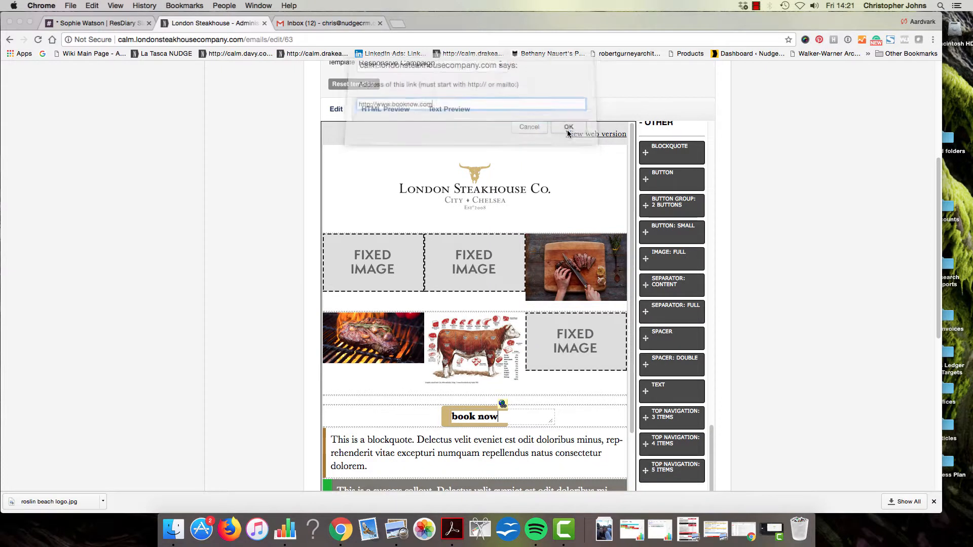
scroll(162, 245, "down", 3)
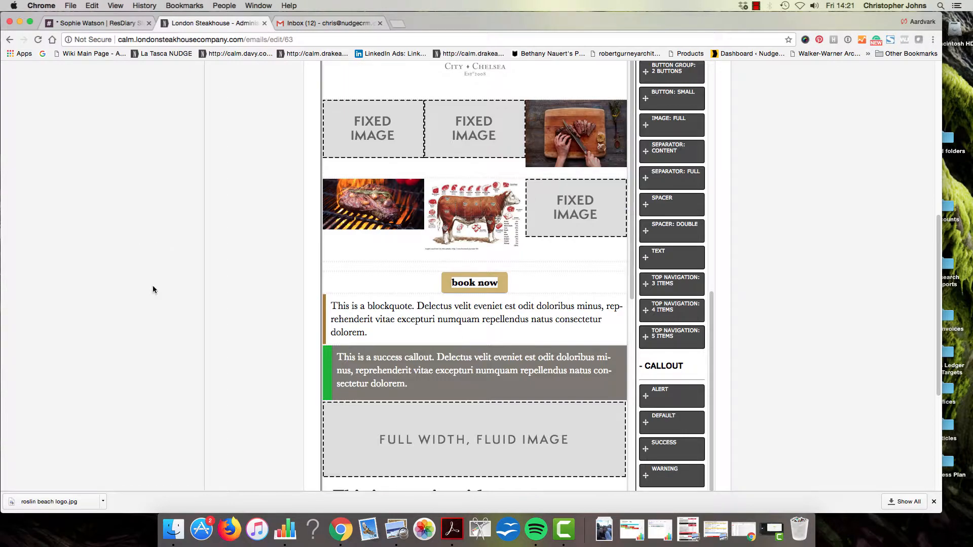
Make the middle portion of the blockquote text red, bold, underlined and italic
left_click(433, 313)
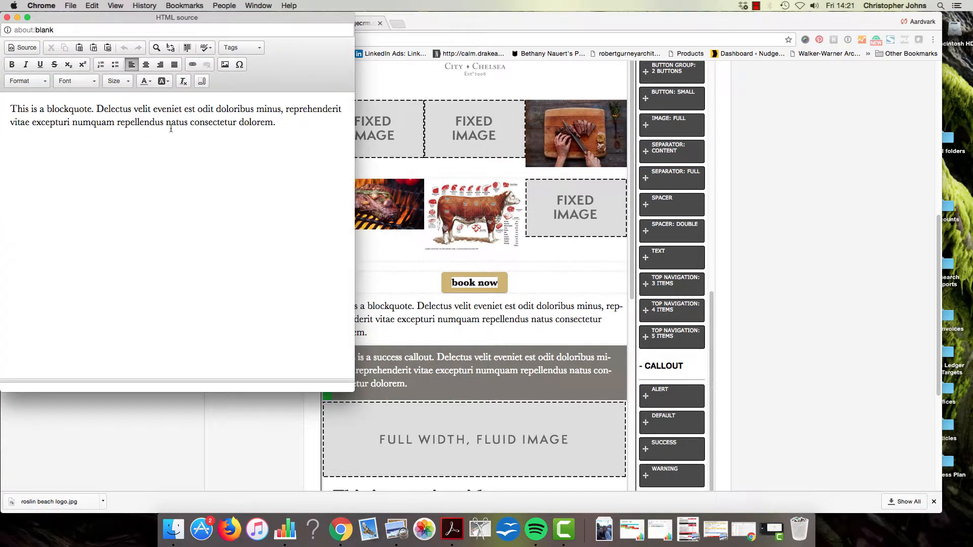
left_click_drag(221, 123, 115, 111)
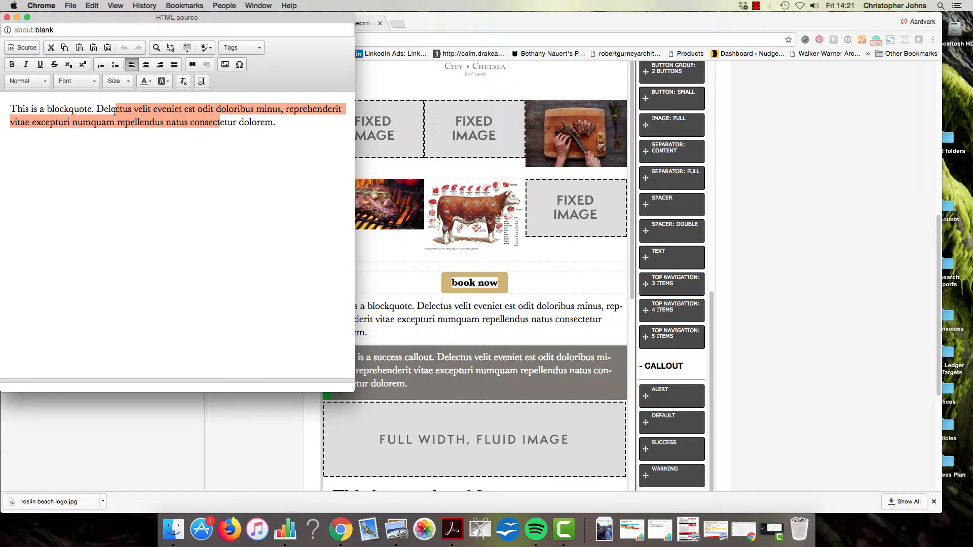
left_click(146, 81)
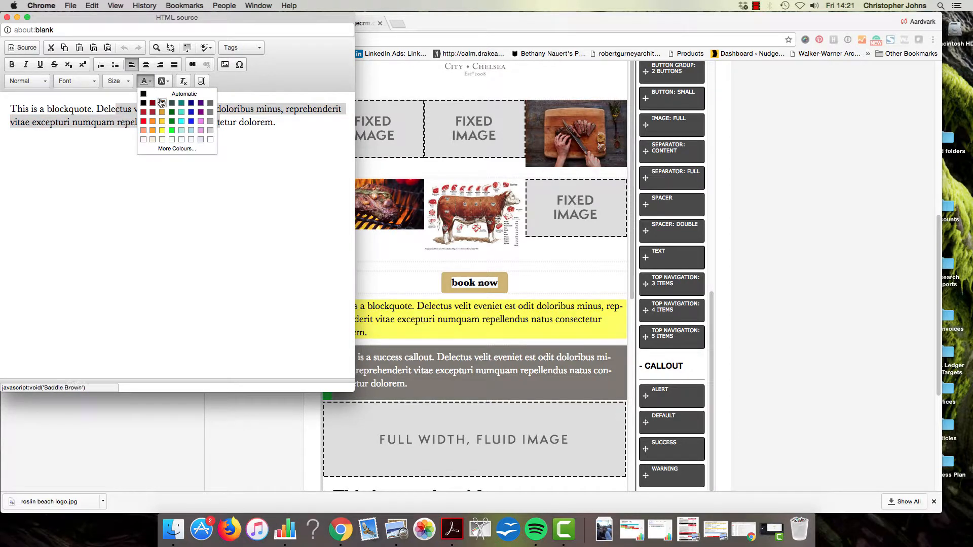
left_click(143, 121)
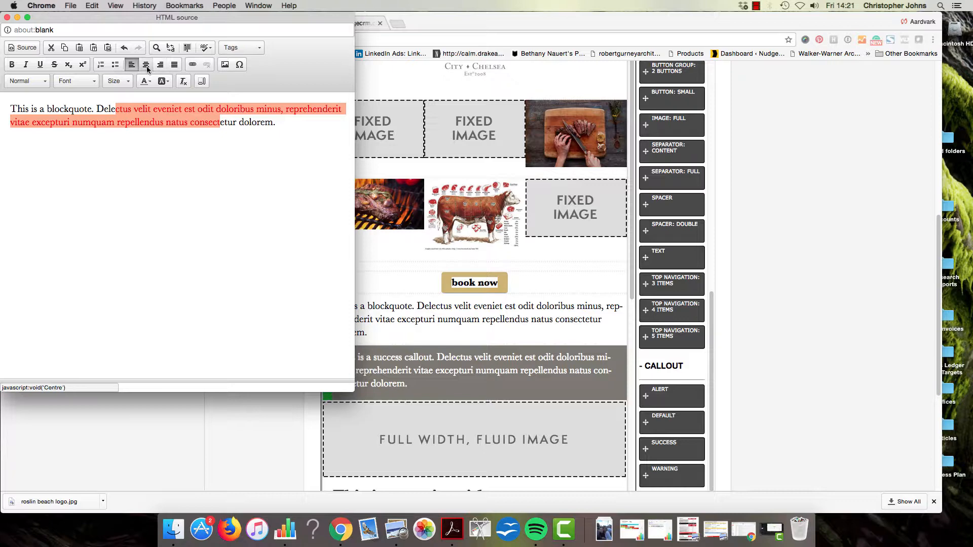
left_click(12, 65)
left_click(40, 64)
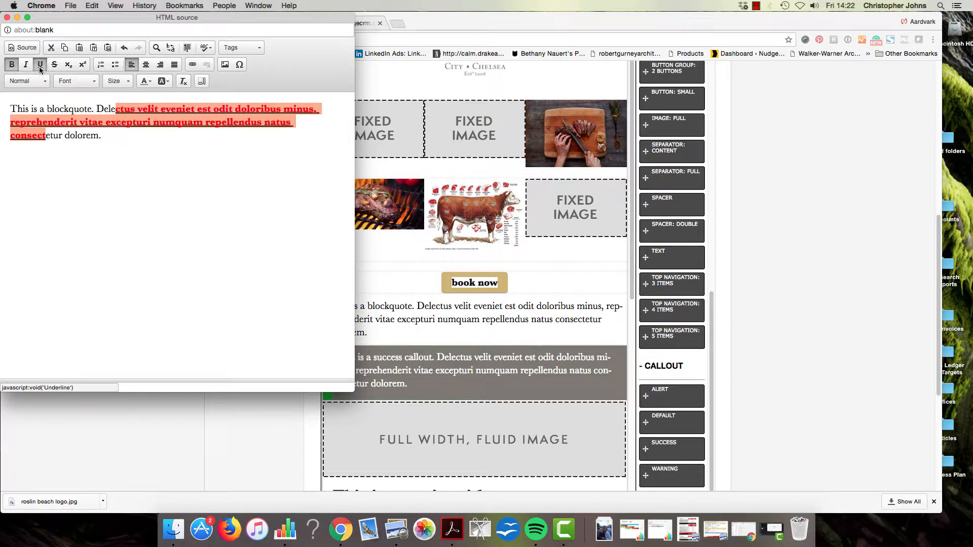
left_click(26, 64)
left_click(278, 190)
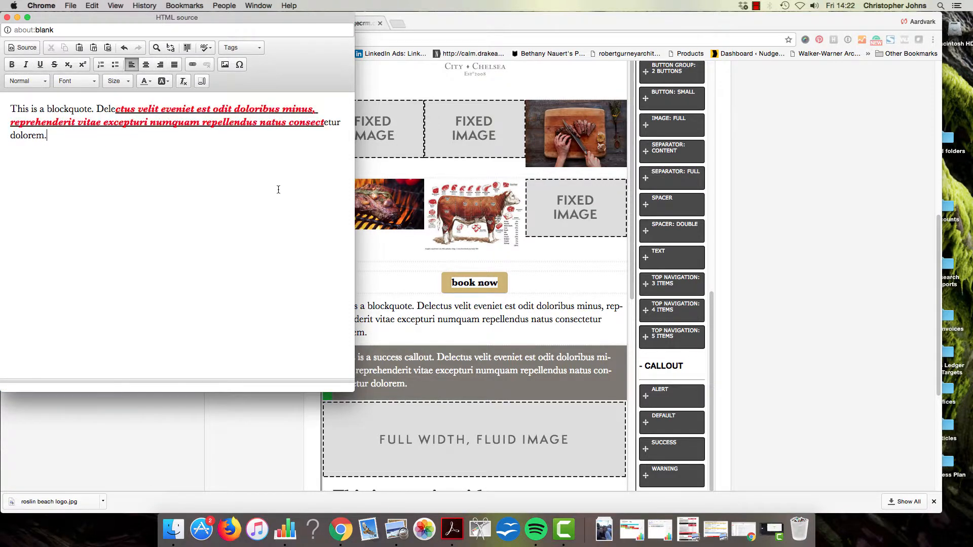
left_click(7, 17)
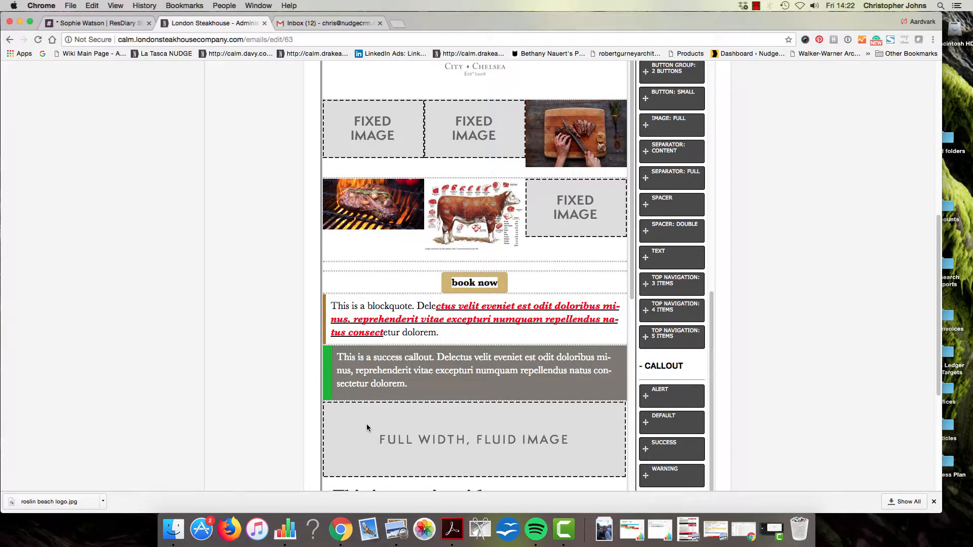
Put the flaming steak photo in the Full Width, Fluid Image block and review the email
scroll(366, 427, "down", 3)
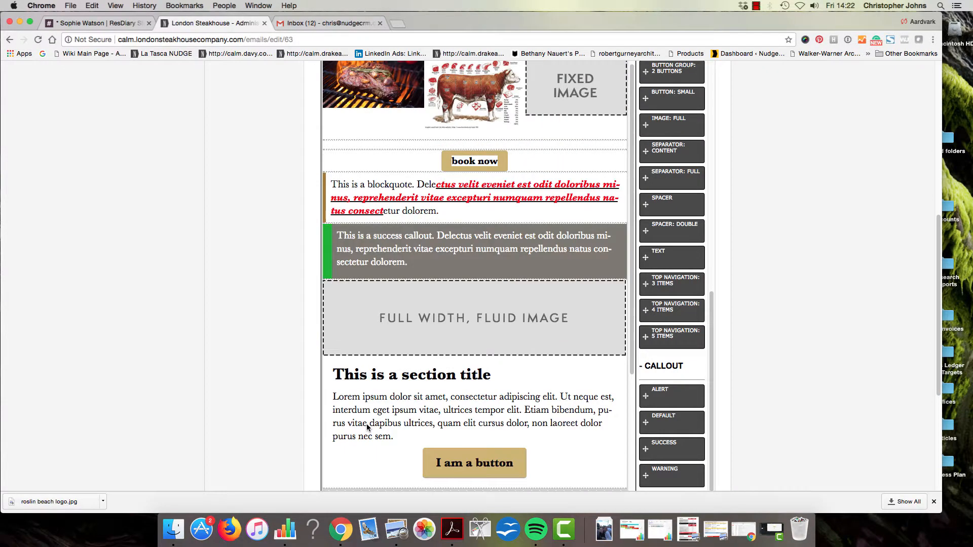
left_click(457, 333)
left_click(151, 267)
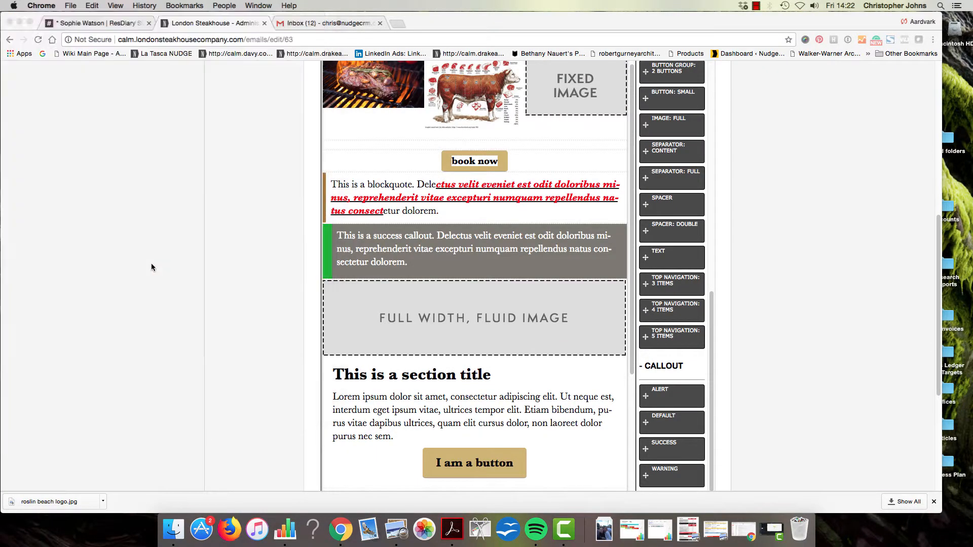
scroll(476, 358, "down", 5)
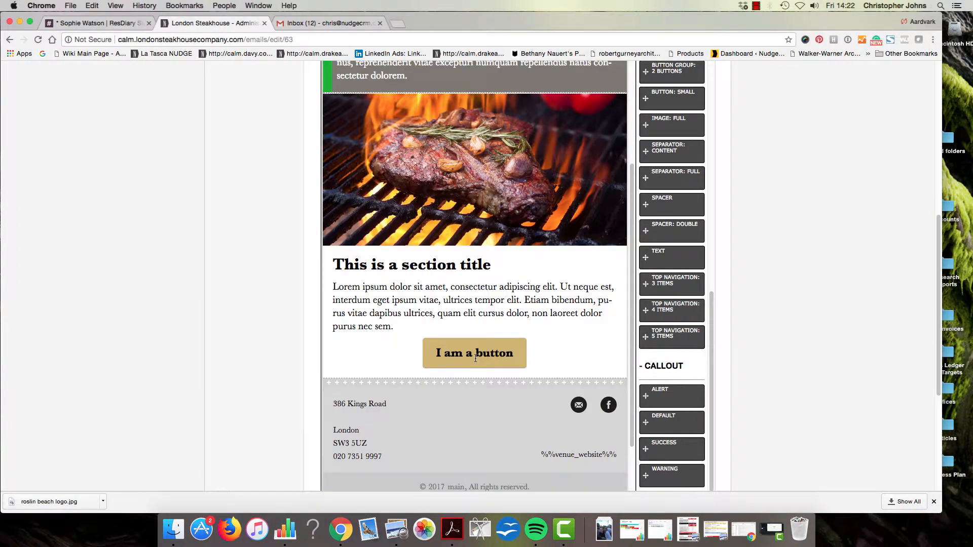
scroll(582, 360, "down", 1)
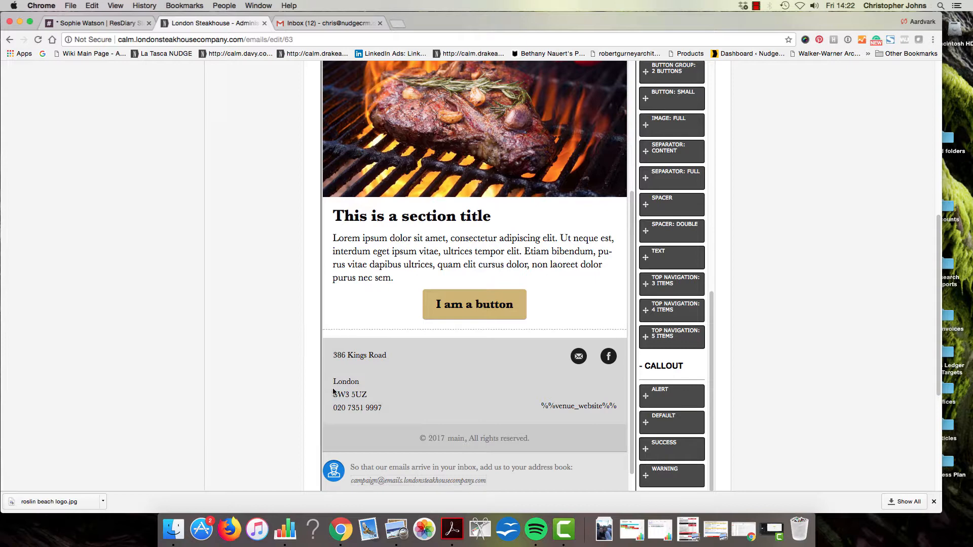
scroll(334, 391, "down", 6)
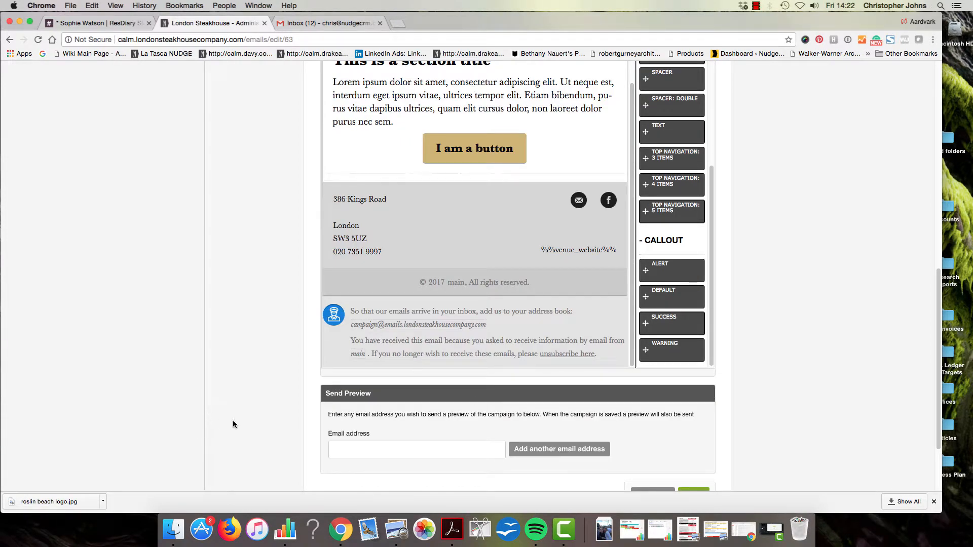
scroll(310, 429, "down", 3)
scroll(310, 428, "up", 12)
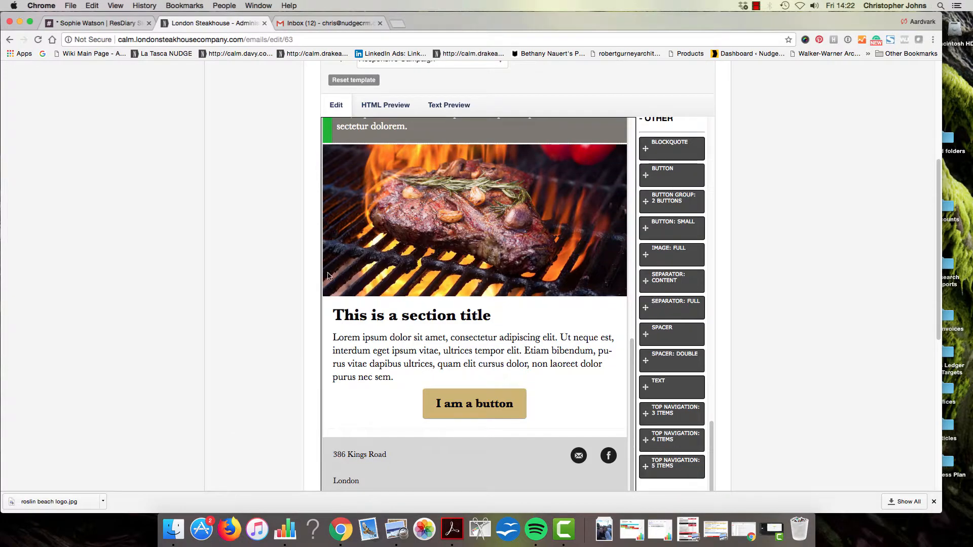
left_click(381, 105)
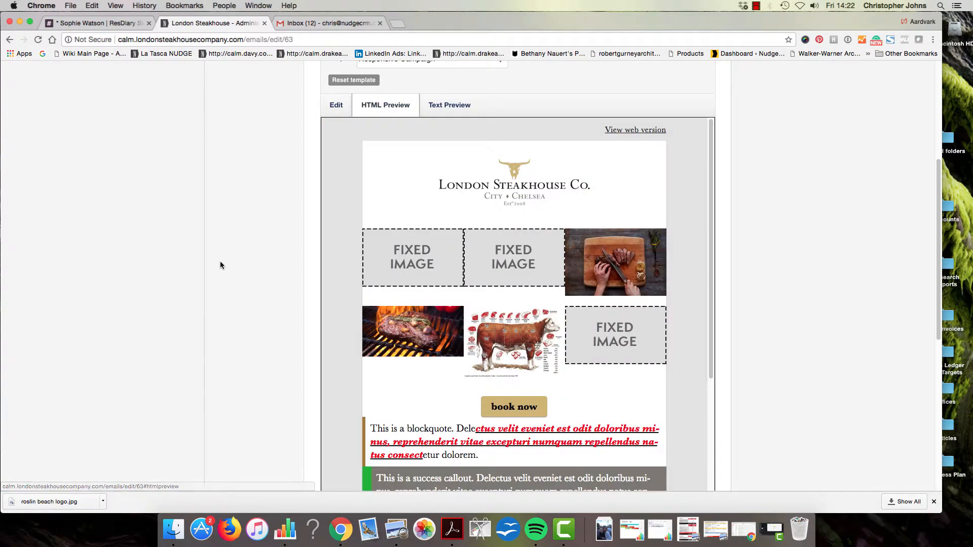
scroll(220, 269, "down", 5)
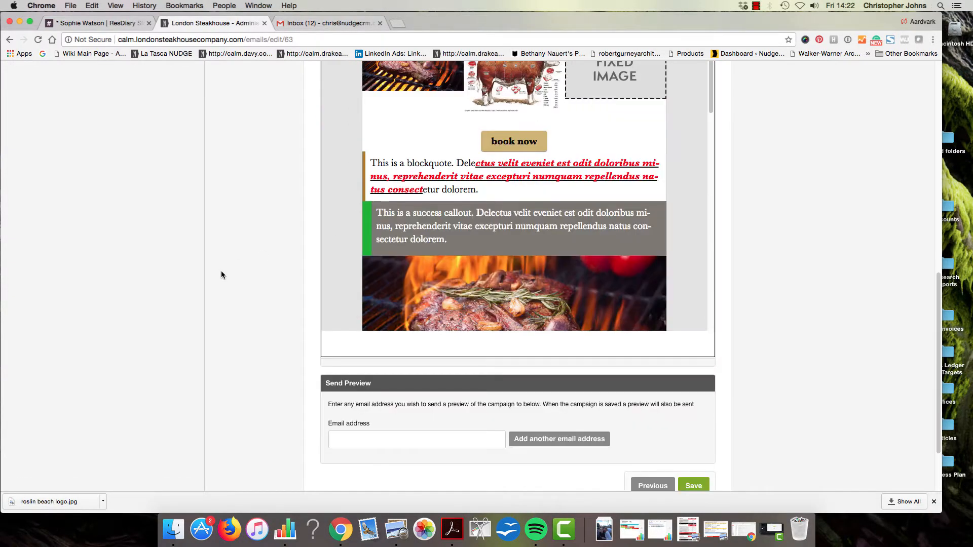
scroll(438, 241, "down", 5)
scroll(437, 241, "up", 5)
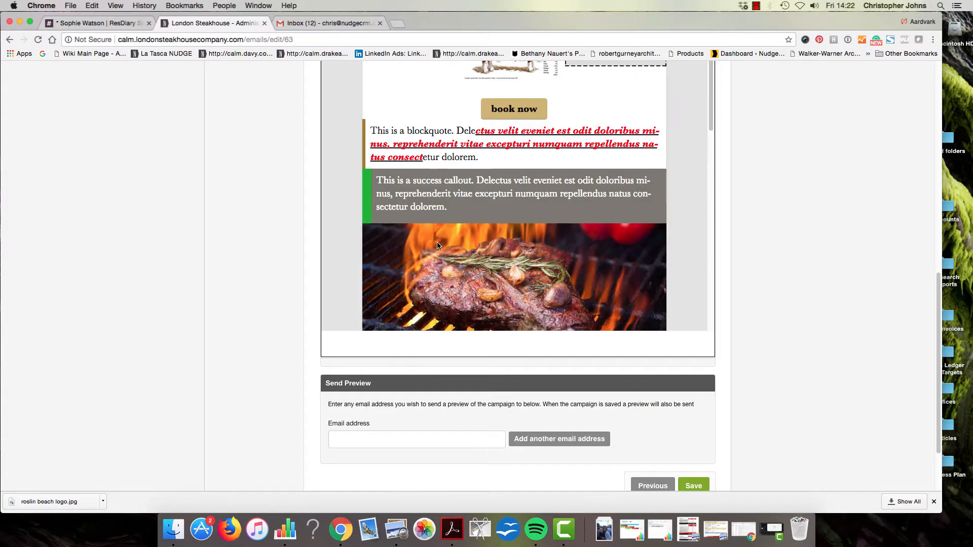
scroll(437, 243, "up", 6)
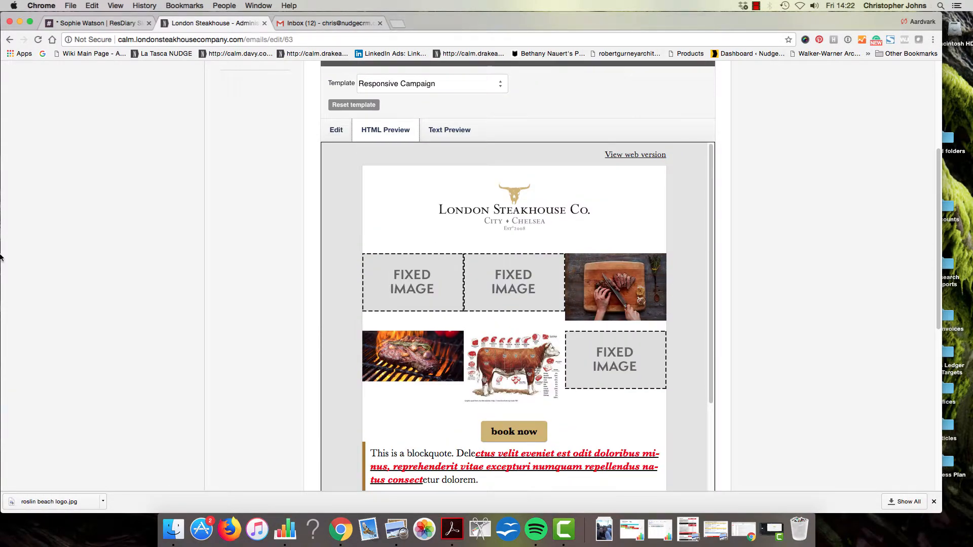
left_click(447, 136)
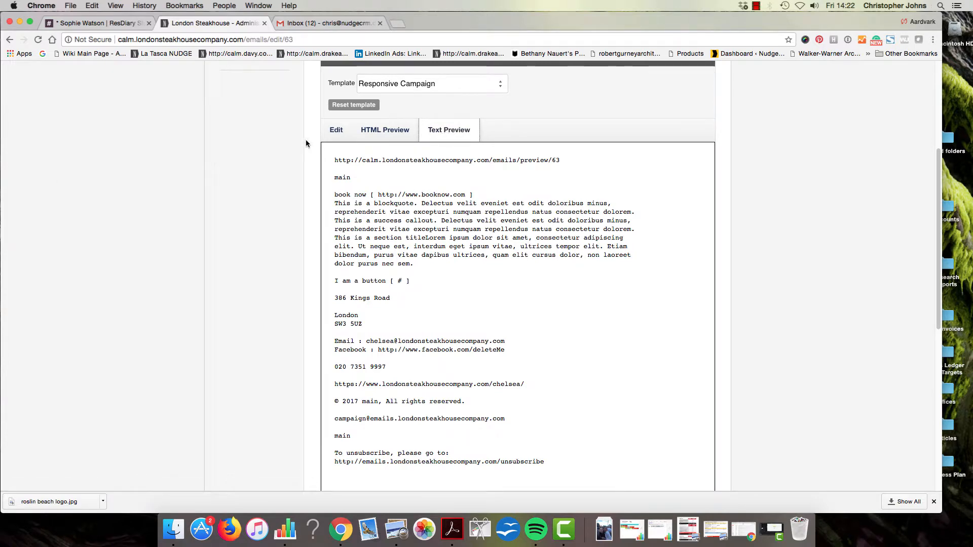
left_click(336, 129)
scroll(238, 197, "down", 5)
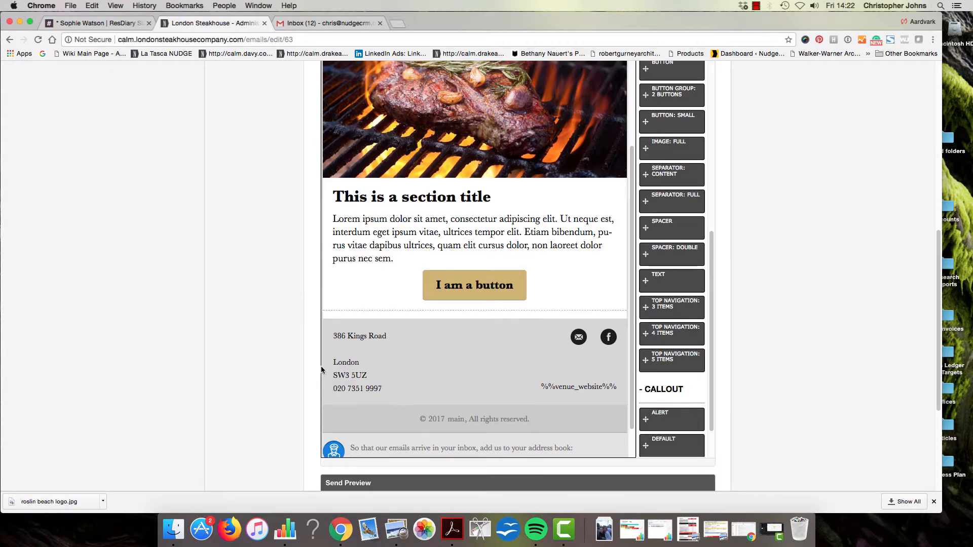
scroll(304, 355, "down", 4)
Pick a suggested preview recipient address, then save the campaign to send the preview
left_click(391, 354)
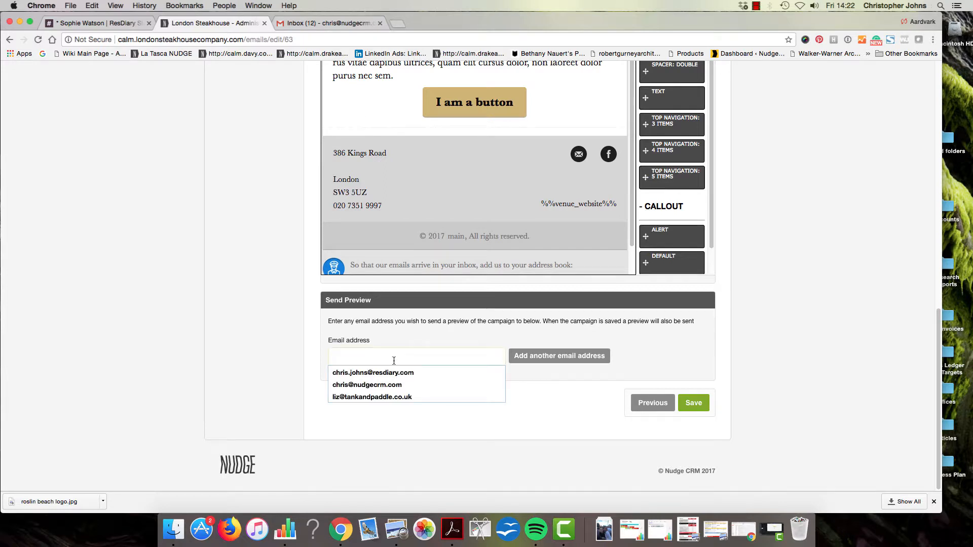
left_click(397, 372)
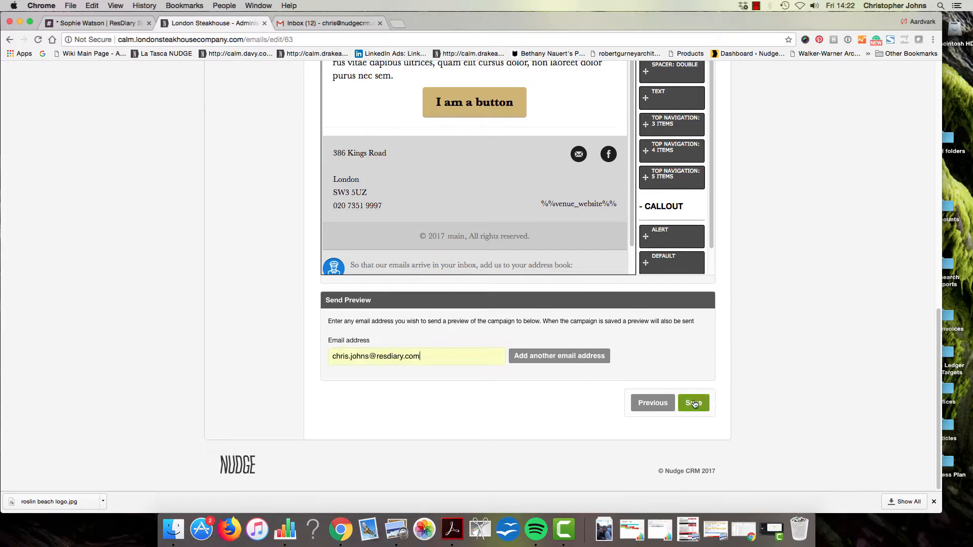
left_click_drag(489, 353, 358, 342)
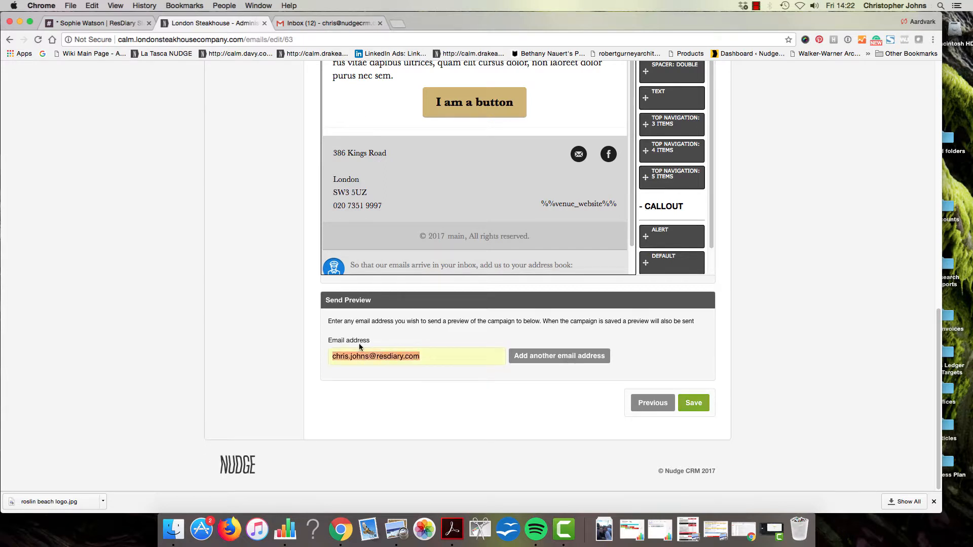
type("chris")
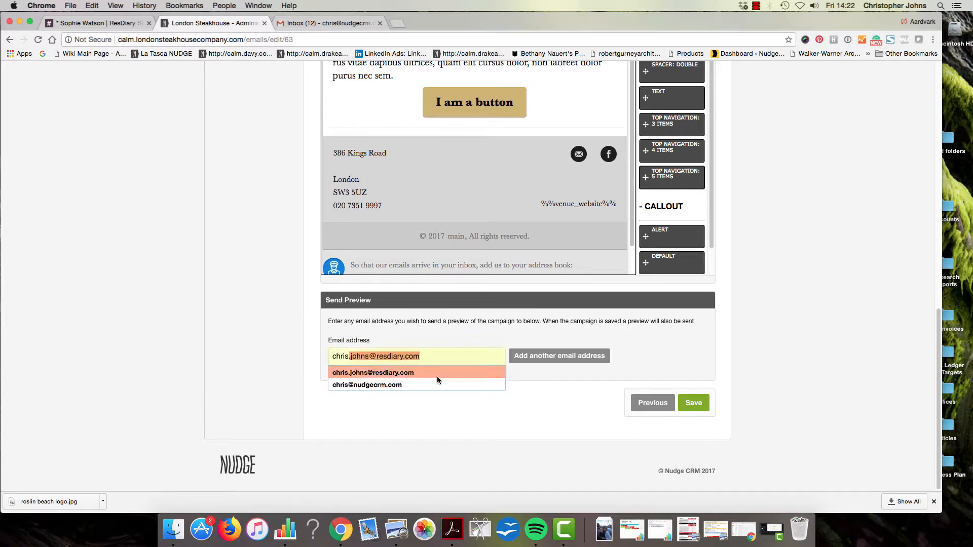
left_click(419, 383)
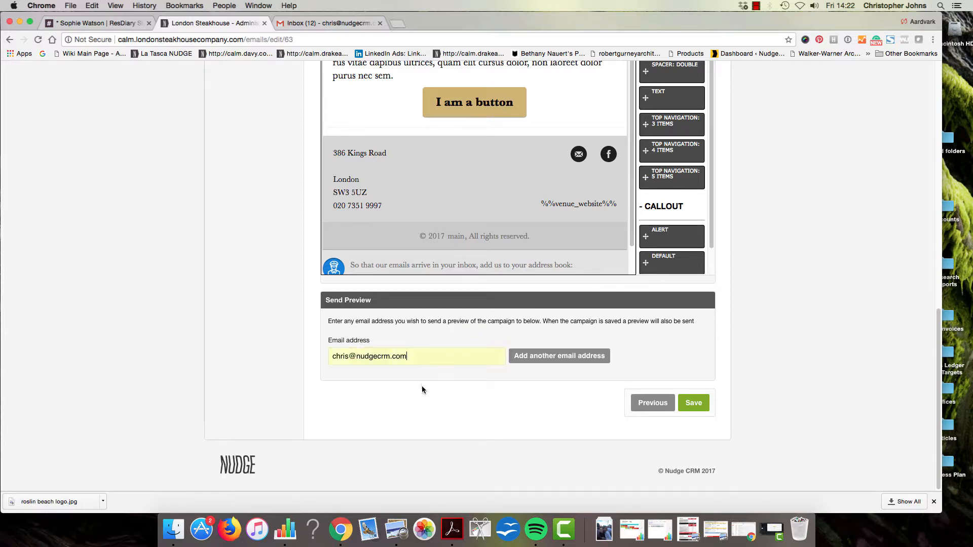
left_click(693, 403)
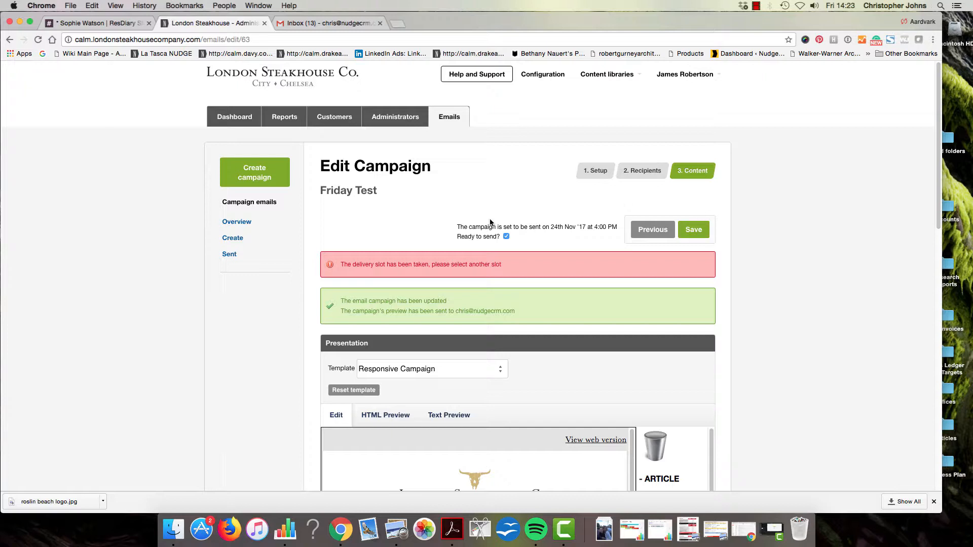
Read through the Friday Test [preview] email in Gmail, then return to the inbox
left_click(344, 22)
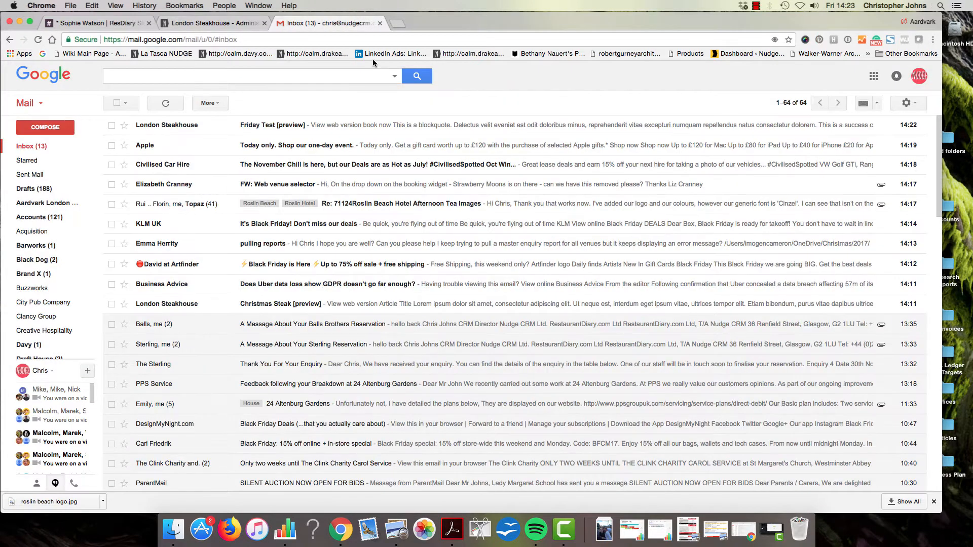
left_click(306, 125)
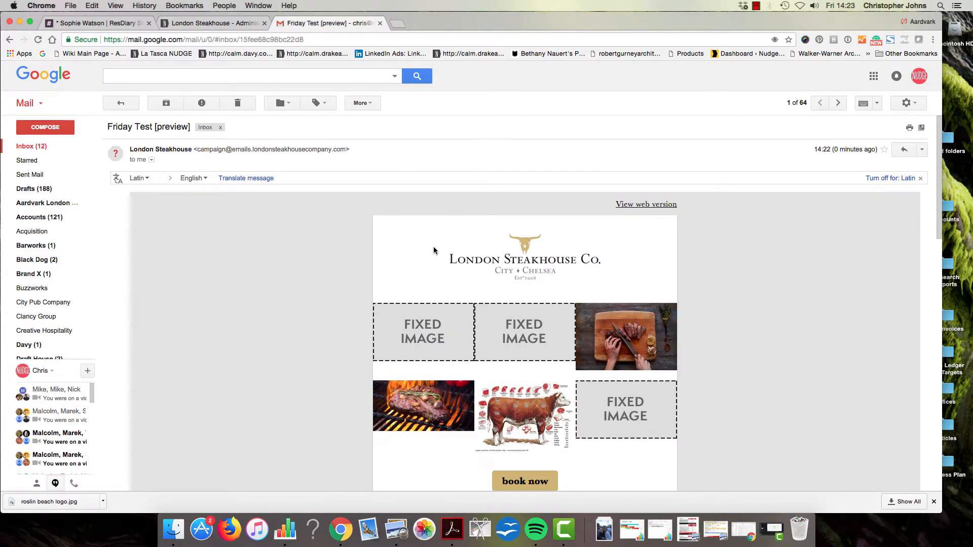
scroll(434, 251, "down", 5)
scroll(436, 250, "down", 5)
scroll(435, 250, "up", 10)
left_click(122, 104)
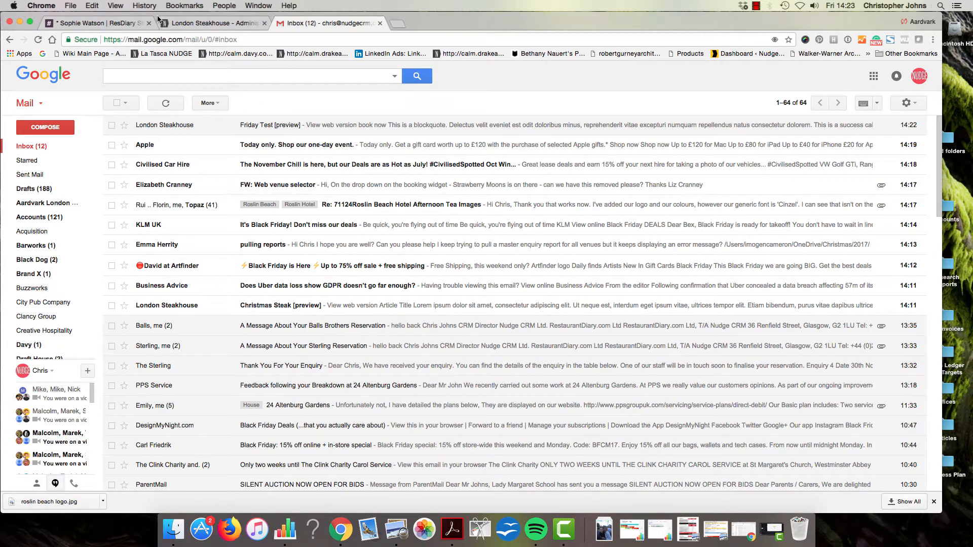
Go back to the London Steakhouse admin and open the Drake and Morgan campaign statistics via 'calm'
left_click(215, 23)
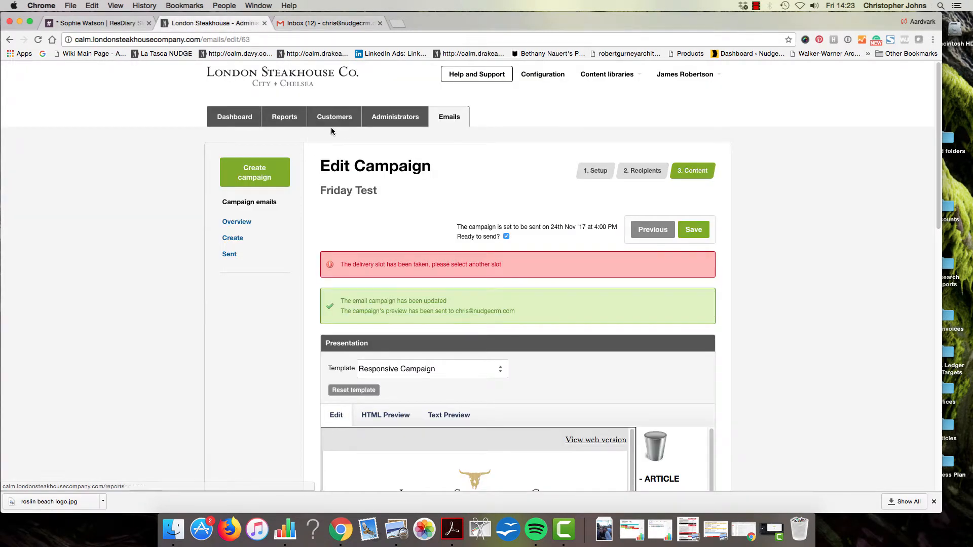
left_click(355, 35)
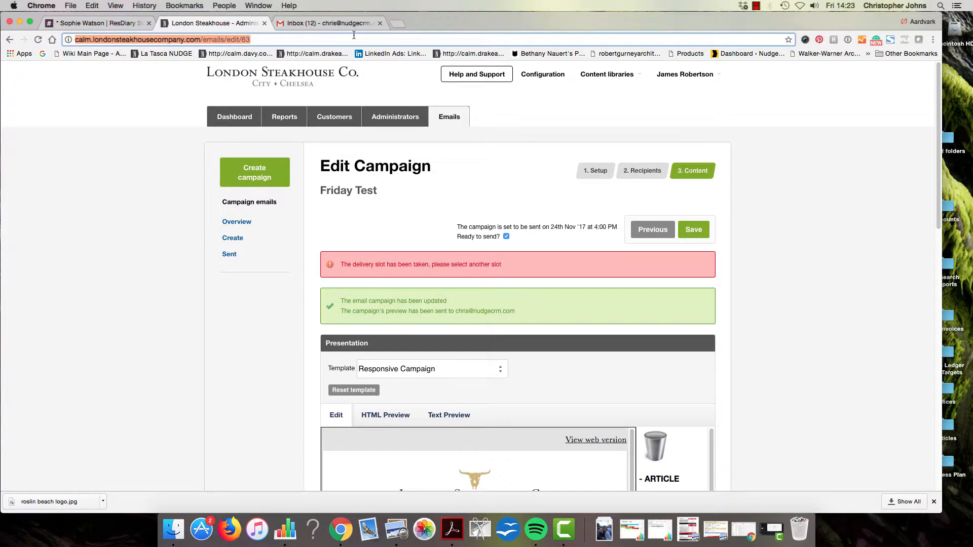
type("calm")
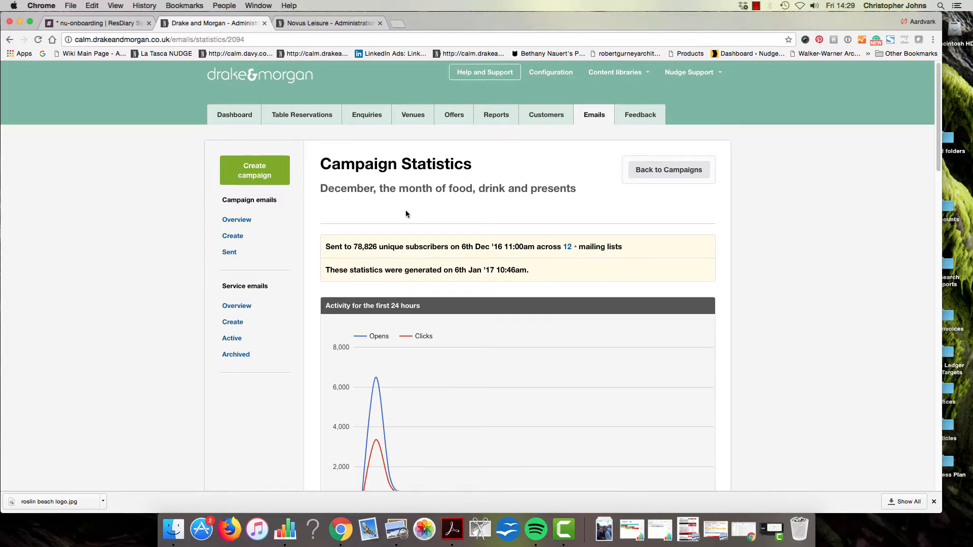
scroll(405, 211, "down", 2)
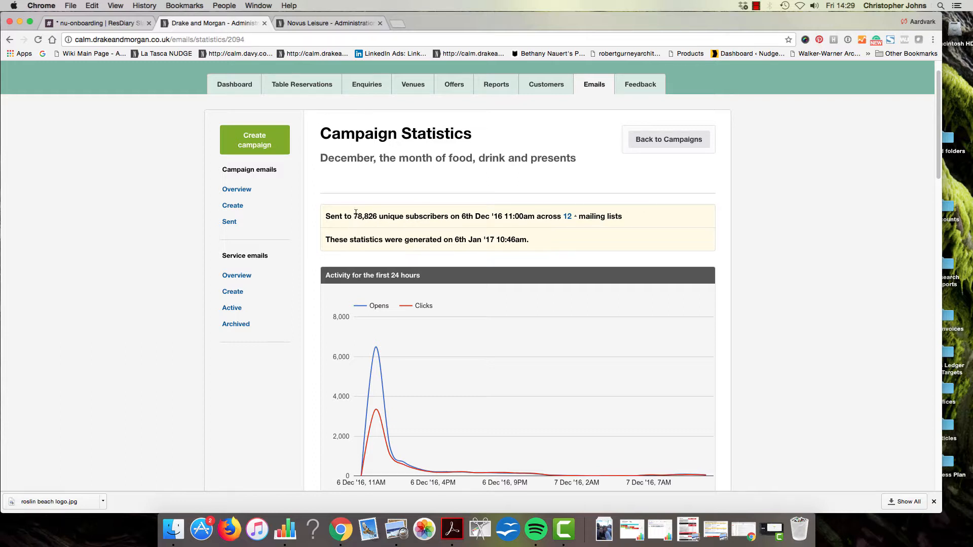
scroll(477, 216, "up", 1)
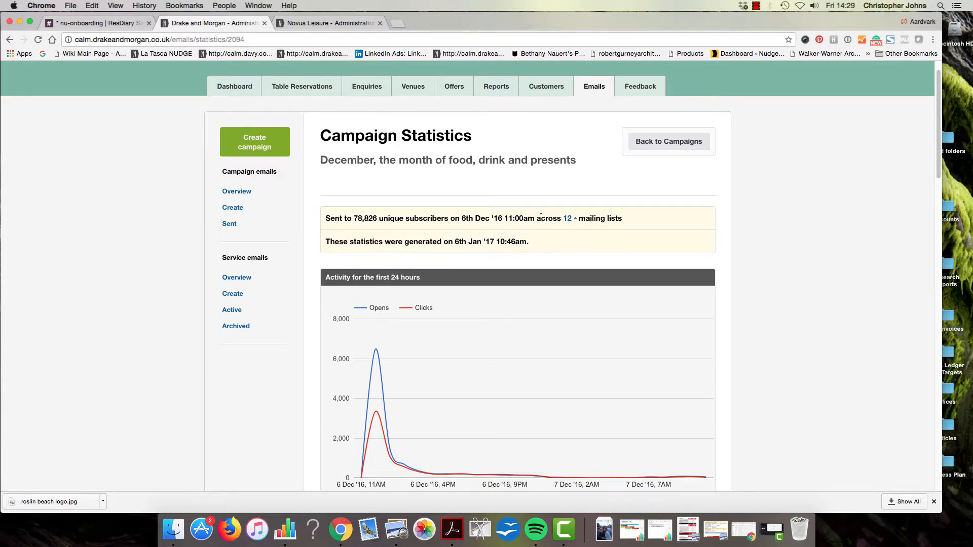
left_click(574, 220)
scroll(590, 153, "down", 1)
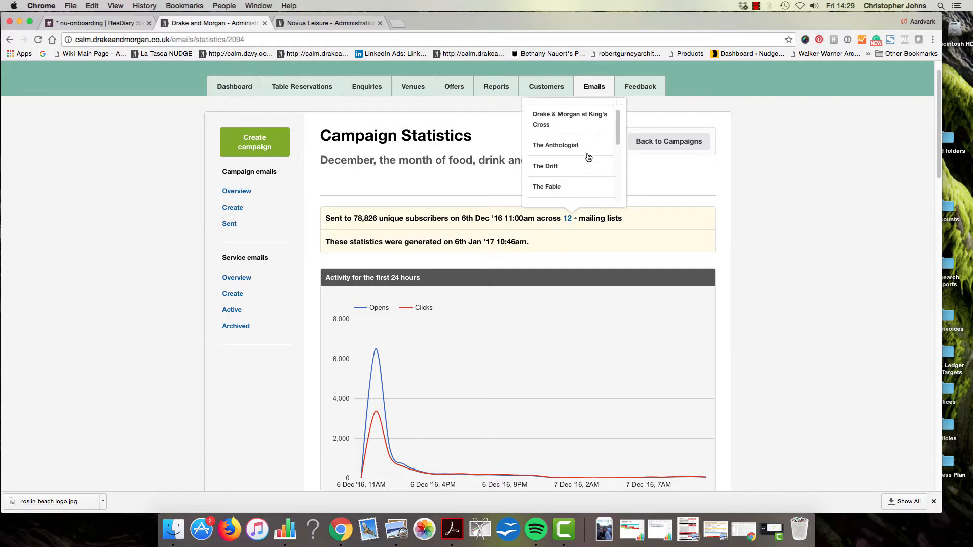
scroll(590, 153, "up", 3)
left_click(744, 280)
scroll(741, 278, "down", 5)
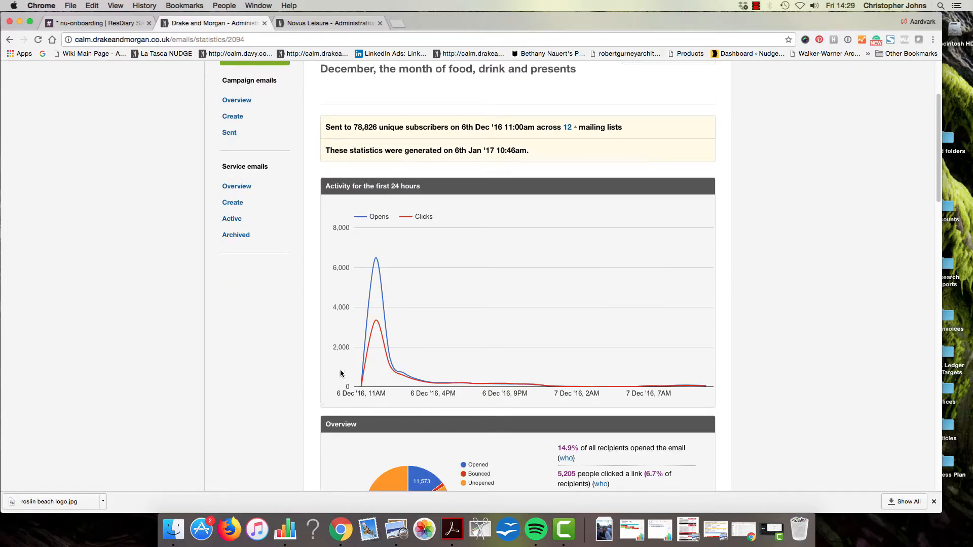
mouse_move(374, 265)
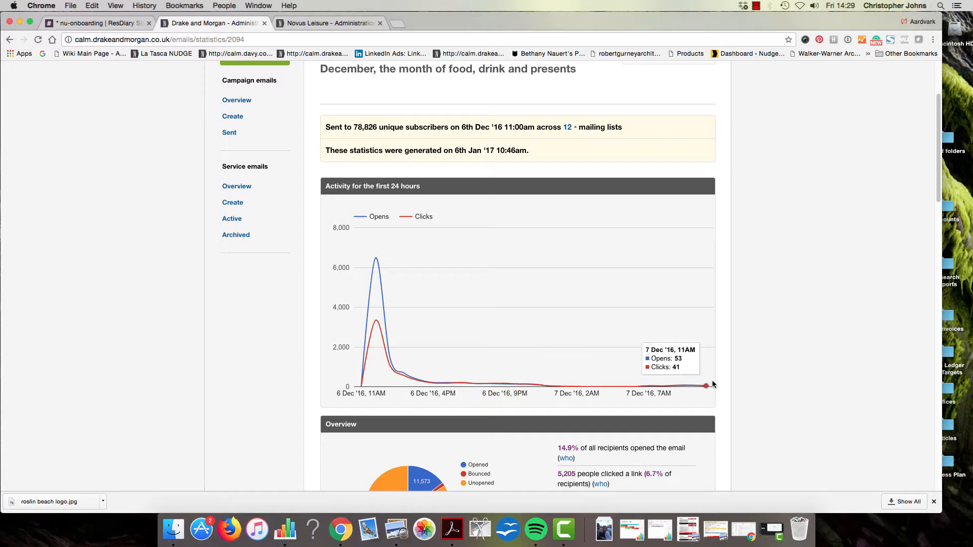
scroll(648, 390, "down", 3)
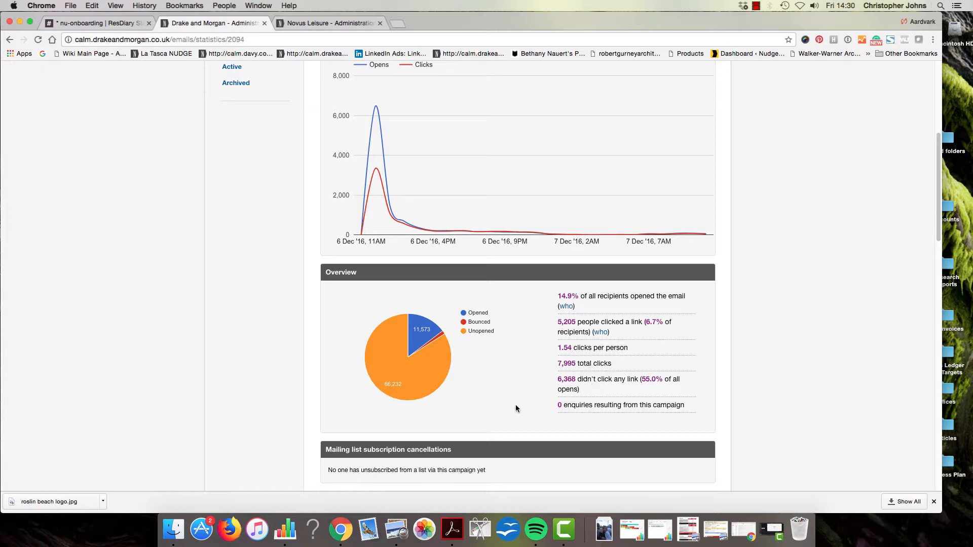
mouse_move(372, 363)
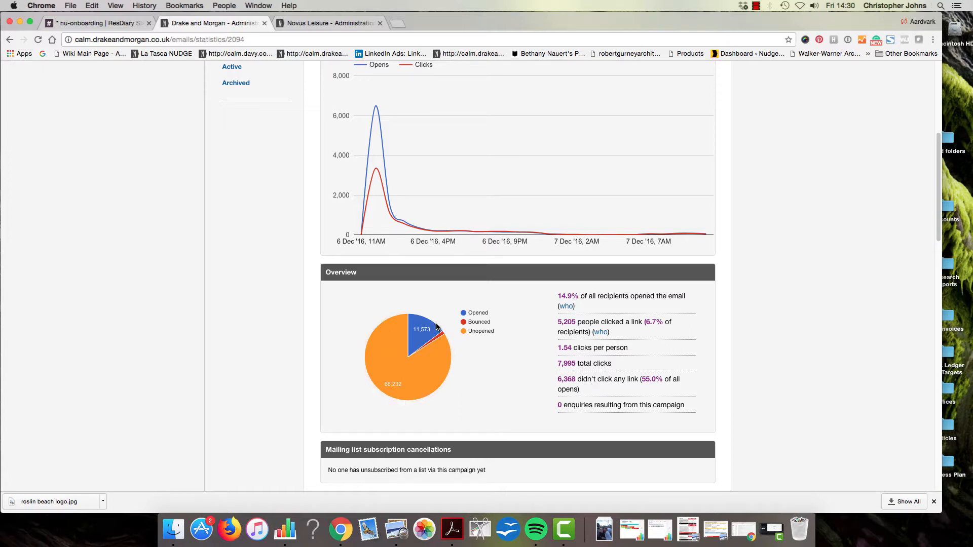
left_click(566, 307)
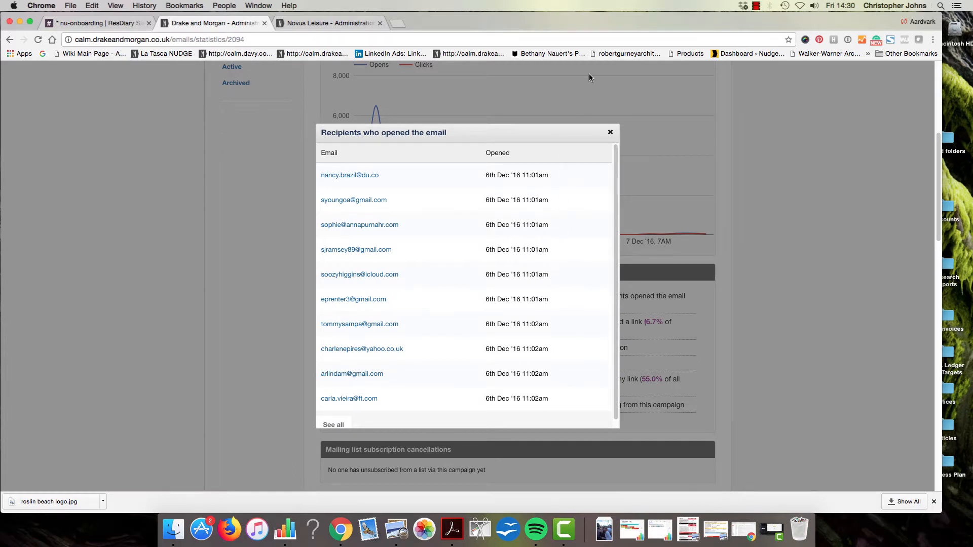
left_click(610, 133)
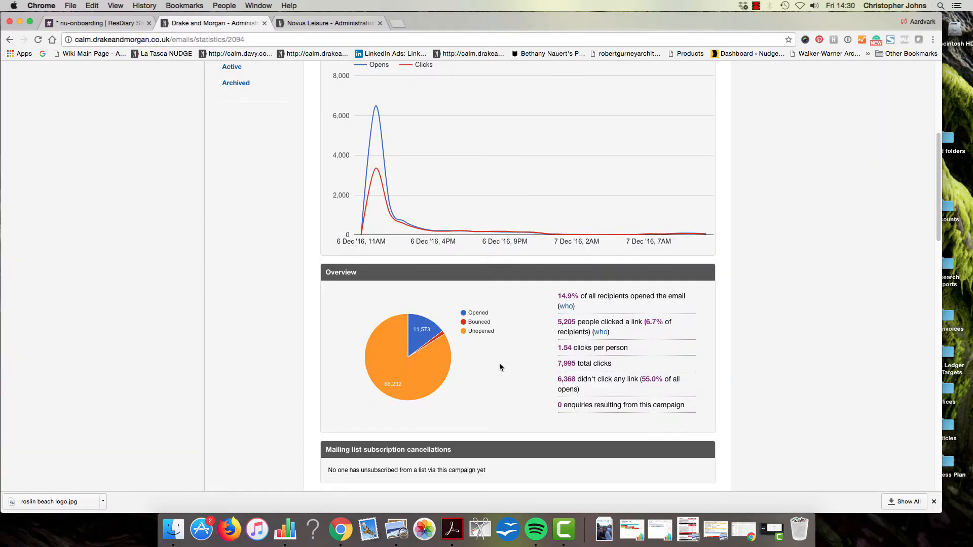
left_click(601, 333)
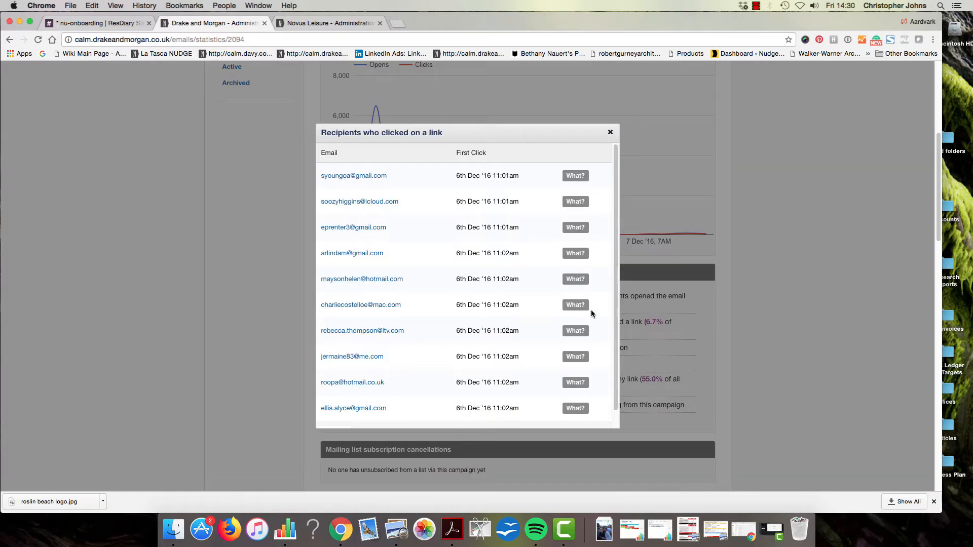
left_click(610, 133)
scroll(566, 331, "down", 5)
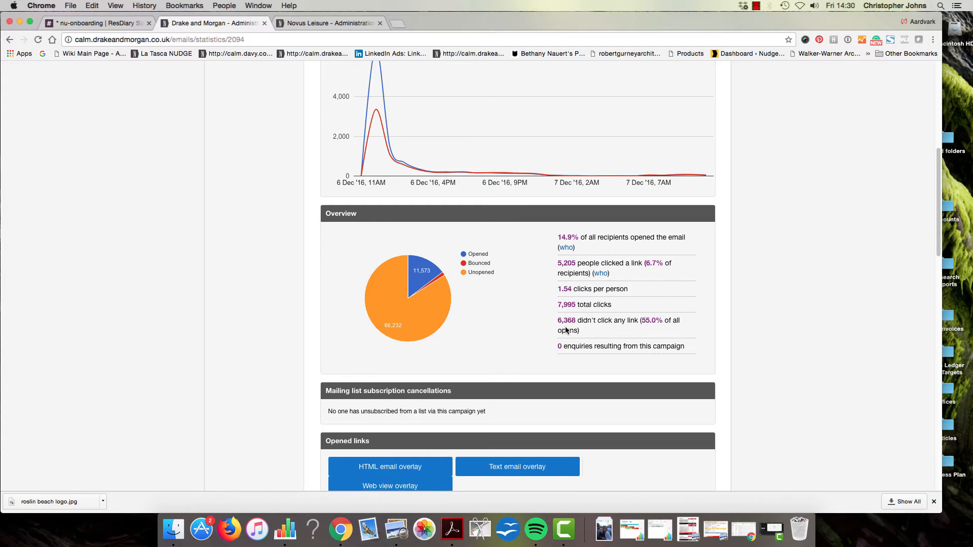
scroll(566, 330, "down", 6)
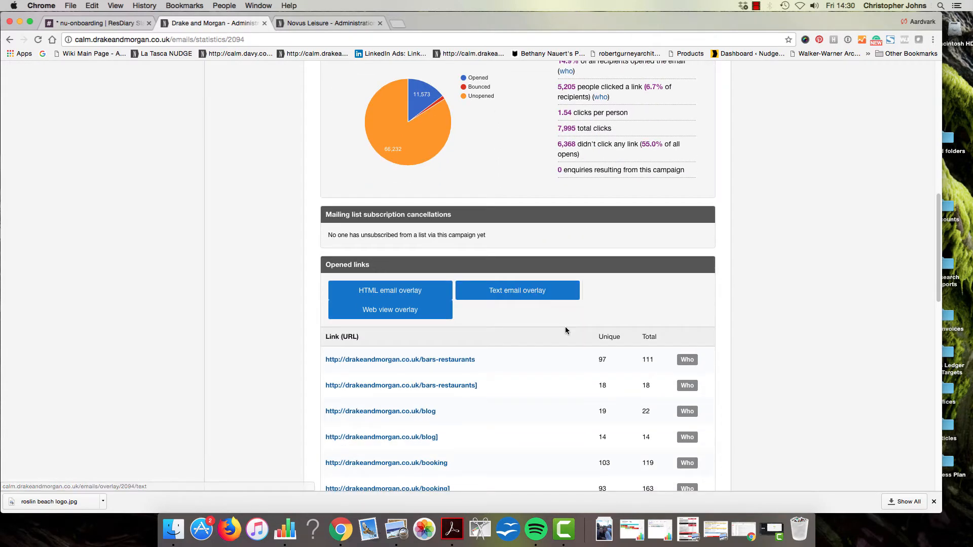
scroll(583, 357, "down", 3)
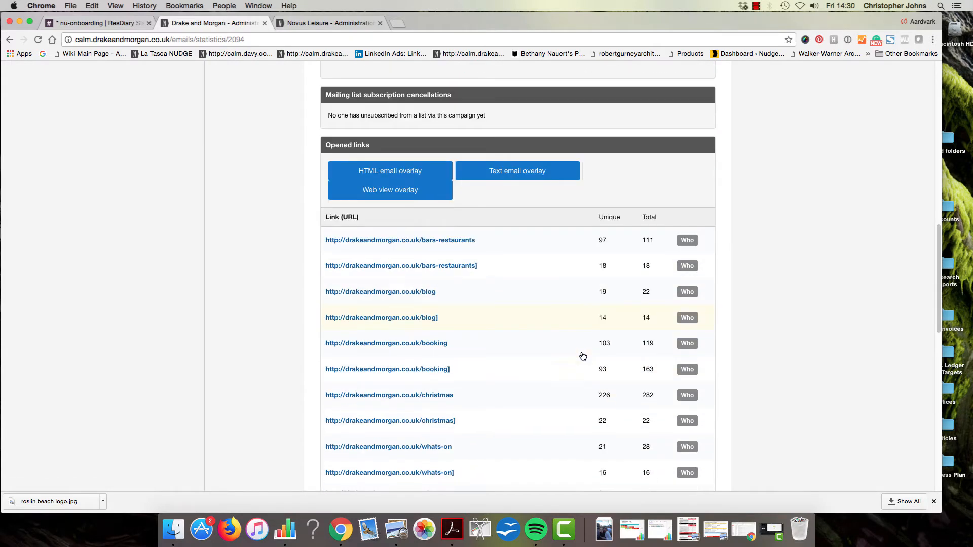
scroll(583, 357, "down", 2)
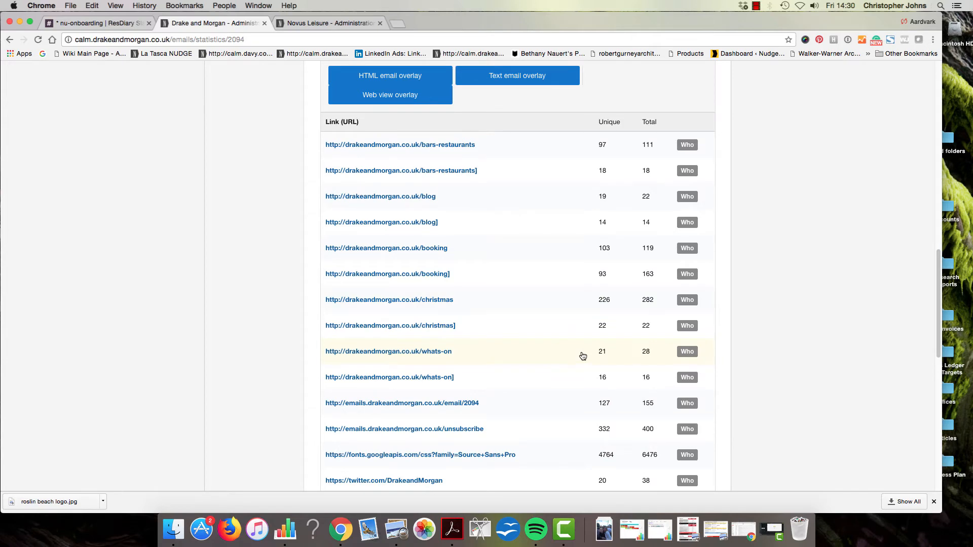
scroll(583, 356, "down", 2)
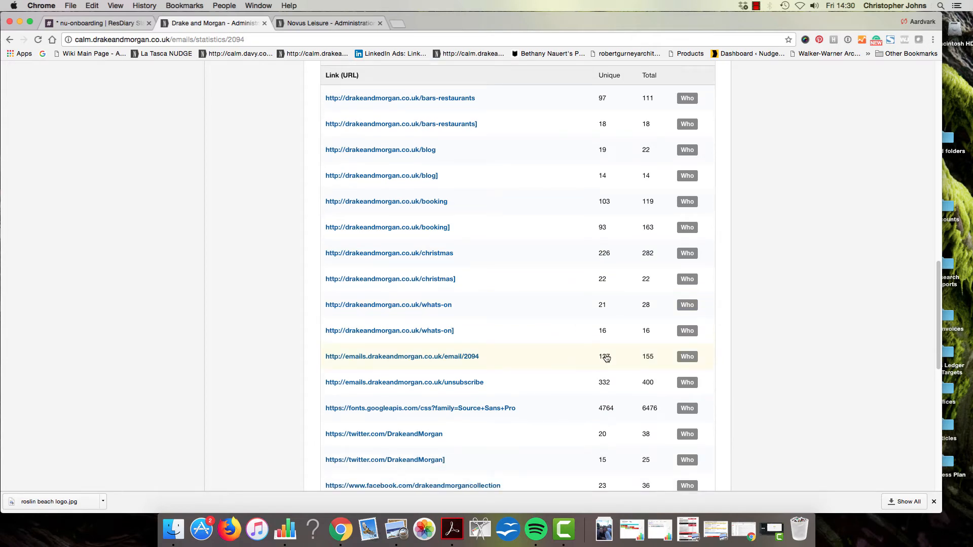
scroll(603, 350, "up", 12)
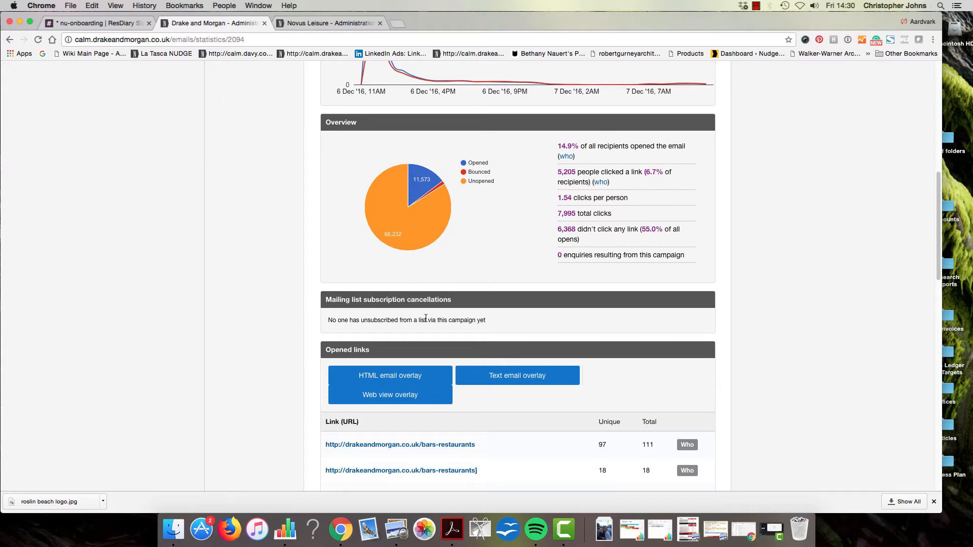
scroll(425, 318, "down", 10)
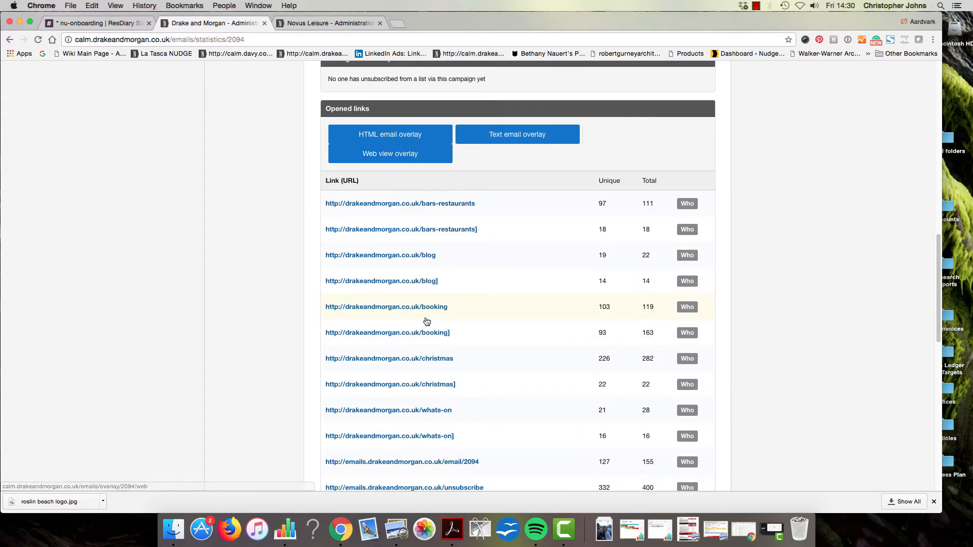
scroll(417, 323, "down", 9)
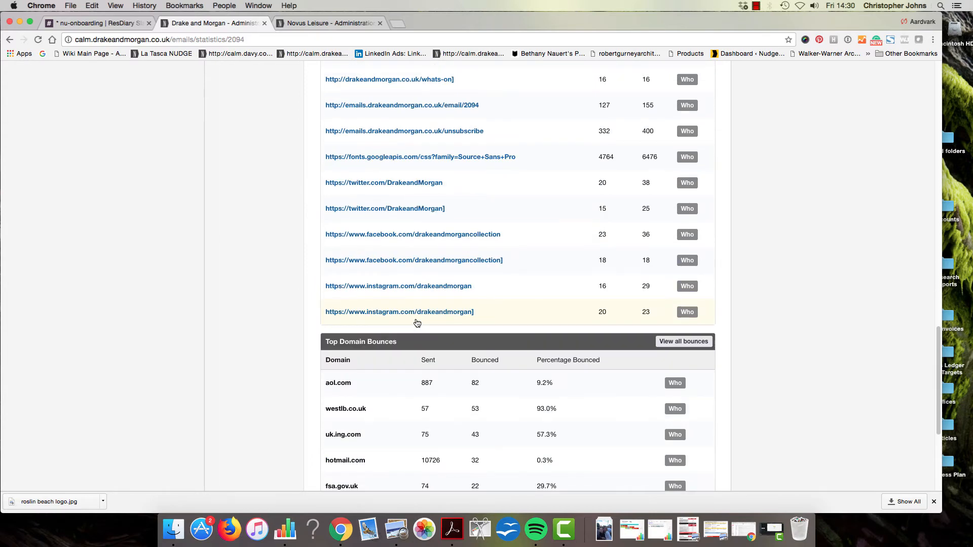
scroll(417, 323, "down", 2)
scroll(417, 323, "down", 3)
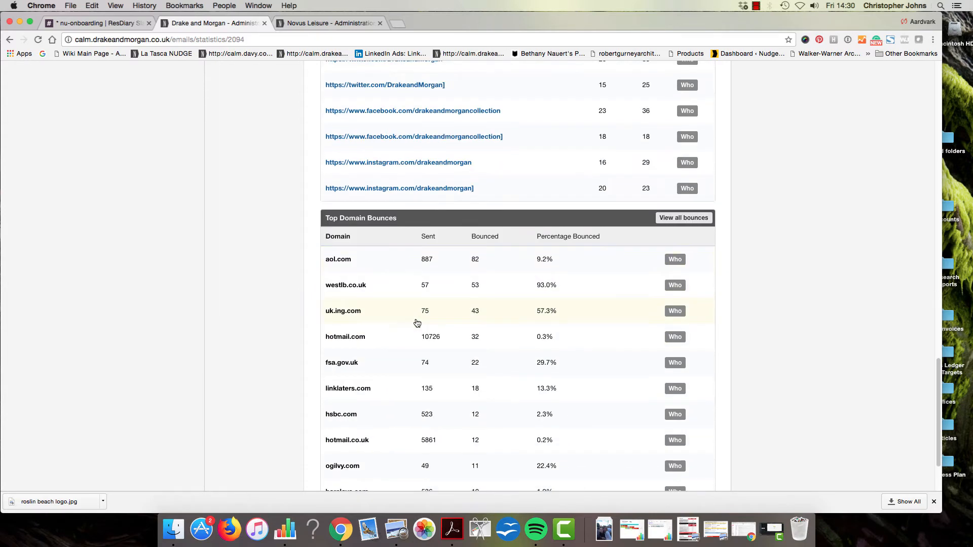
scroll(418, 323, "down", 2)
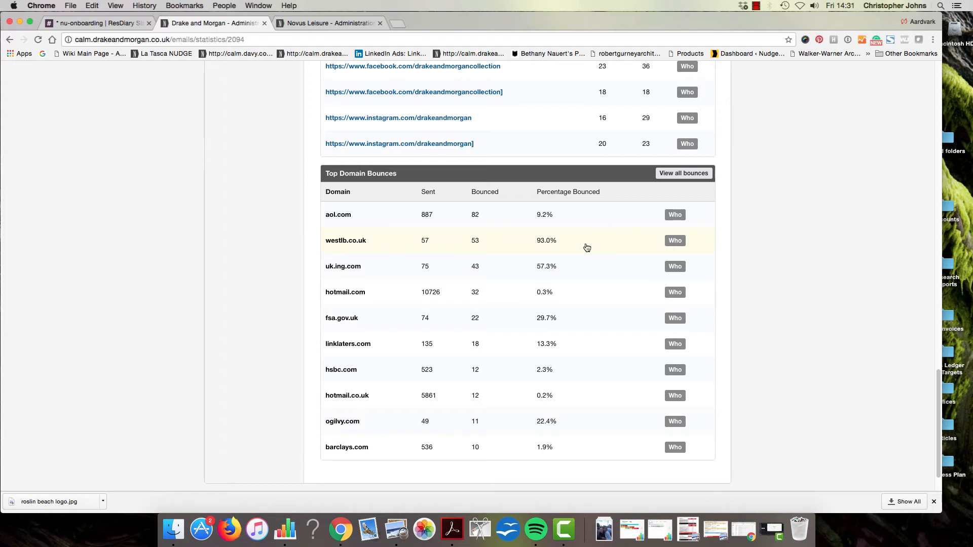
left_click(675, 240)
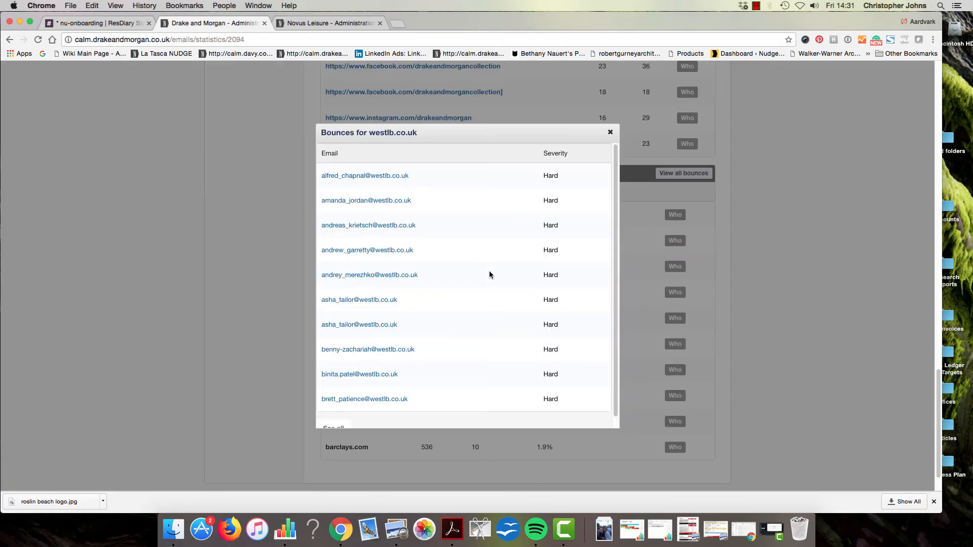
scroll(489, 271, "down", 3)
scroll(489, 275, "up", 3)
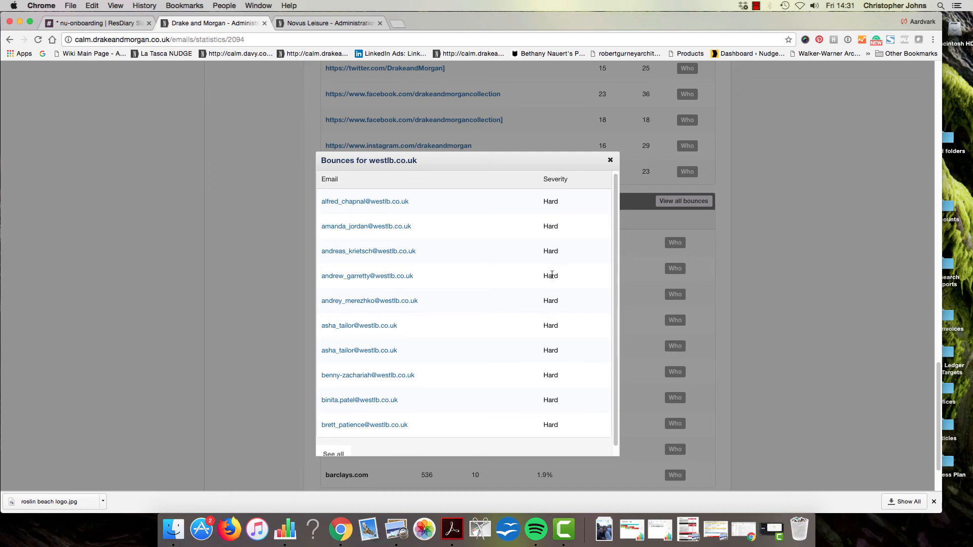
left_click(610, 160)
scroll(445, 289, "down", 3)
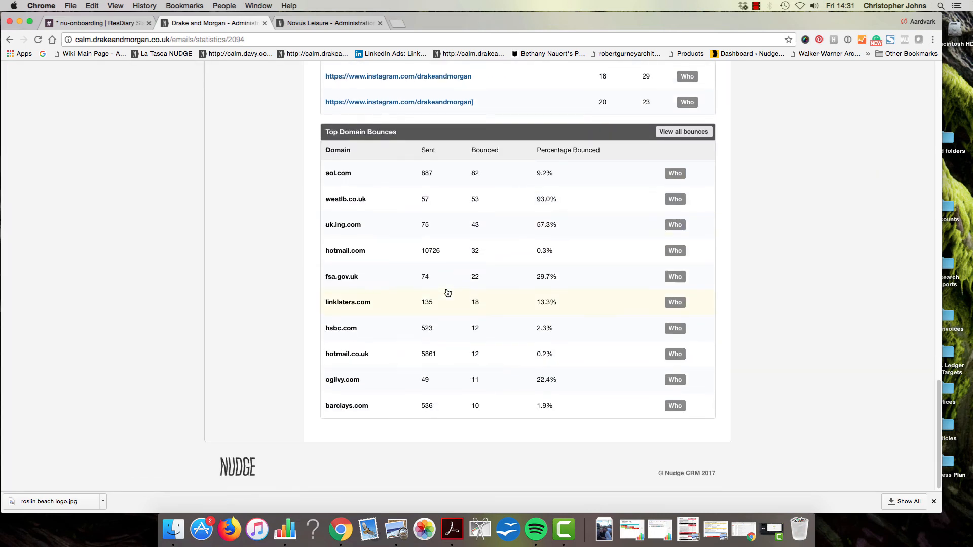
scroll(446, 289, "up", 20)
scroll(447, 293, "up", 10)
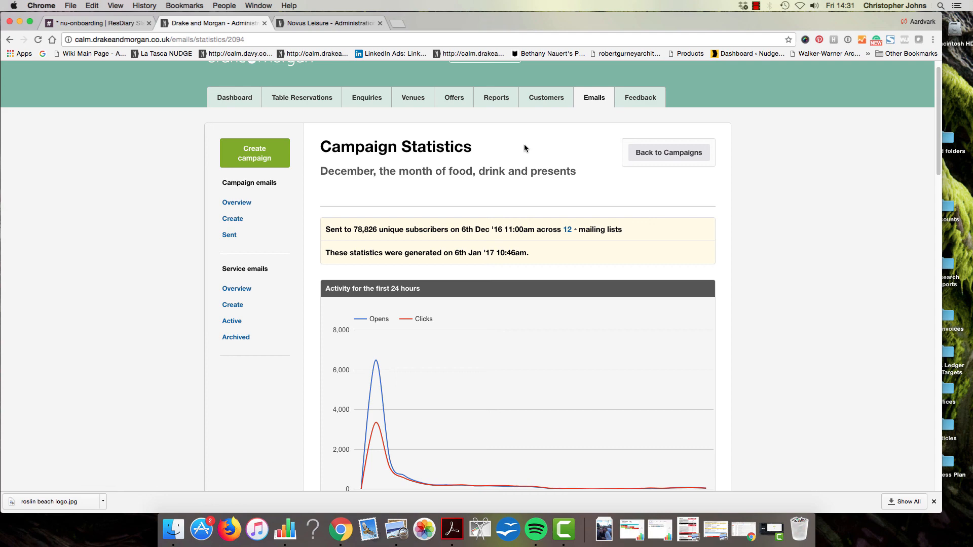
left_click(756, 7)
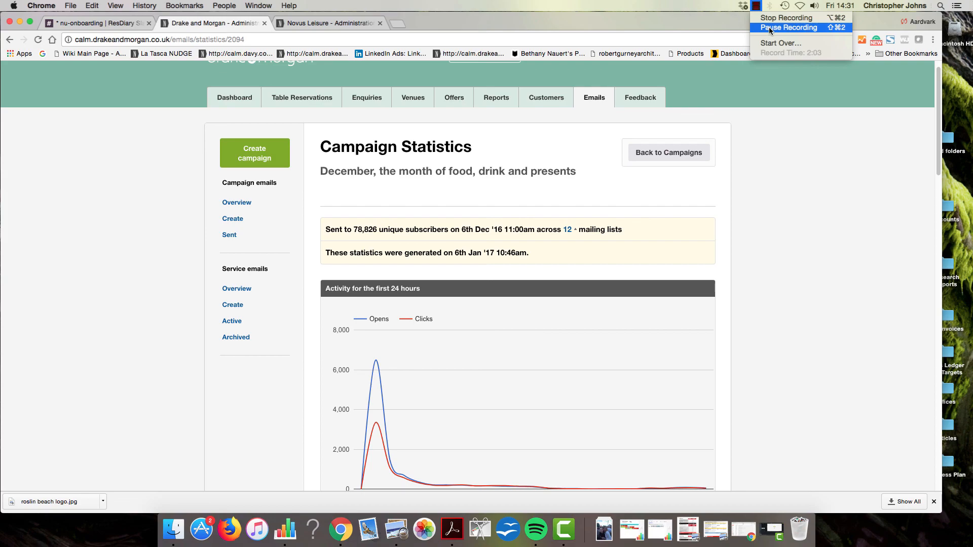